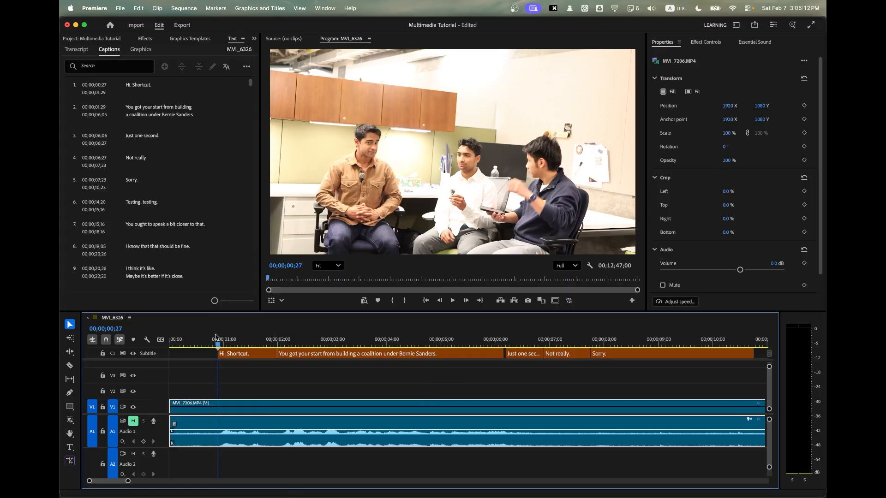
Try a different scale on the video clip and set its scale to 100%.
{"action": "left_click_drag", "start_coordinate": [733, 134], "coordinate": [757, 150]}
{"action": "left_click", "coordinate": [731, 132]}
{"action": "type", "text": "100"}
{"action": "key", "text": "Return"}
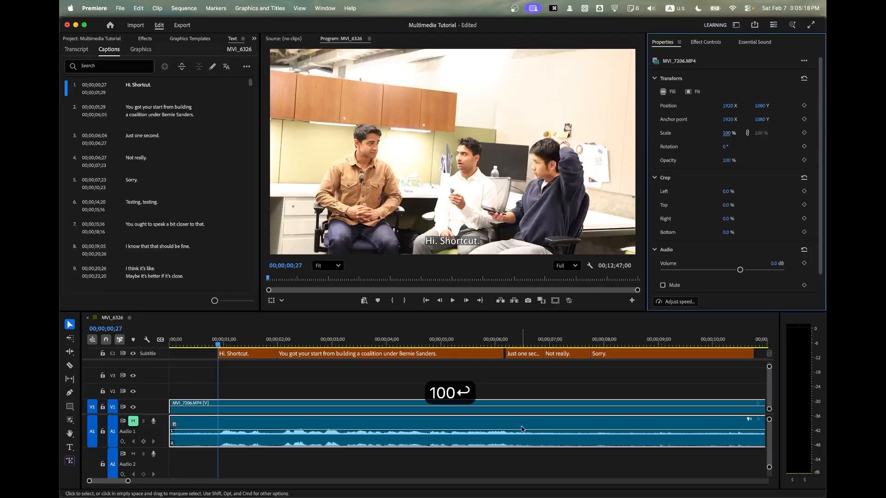
Try scaling the MVI_7206.MP4 clip to 190% and repositioning it to 1750, 692, and reset its transform.
{"action": "left_click", "coordinate": [502, 376]}
{"action": "left_click", "coordinate": [434, 405]}
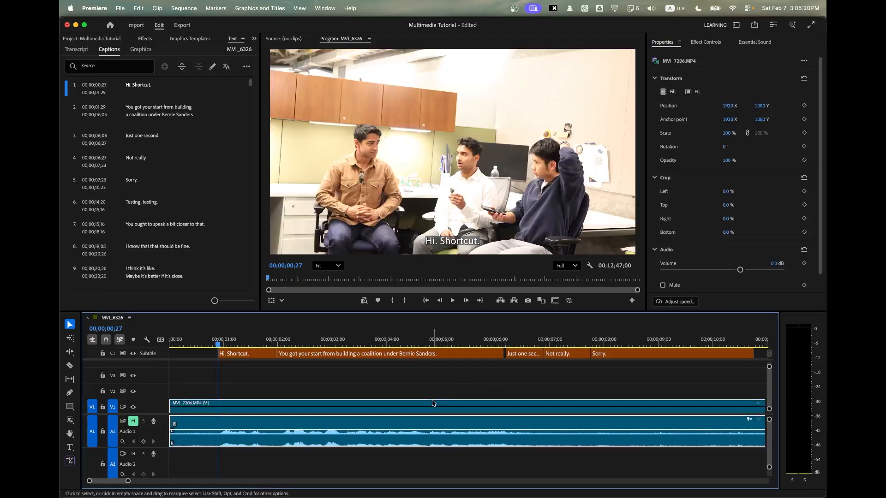
{"action": "left_click", "coordinate": [658, 43]}
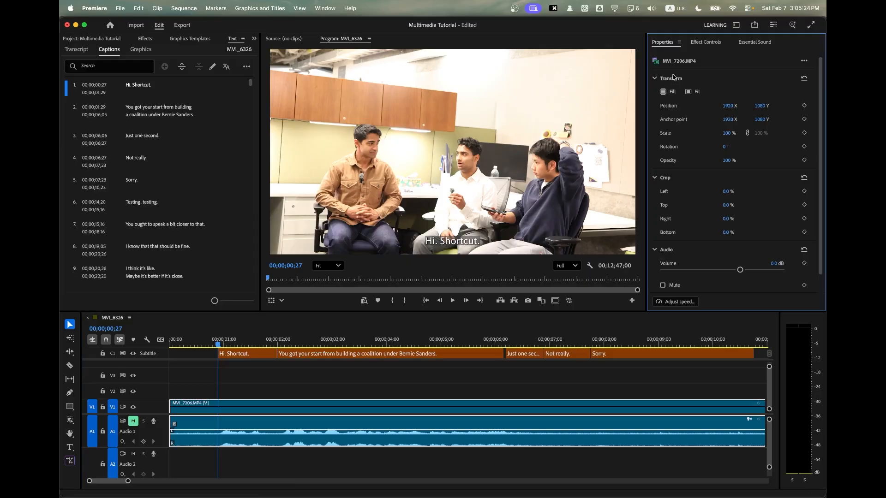
{"action": "left_click_drag", "start_coordinate": [729, 133], "coordinate": [772, 133]}
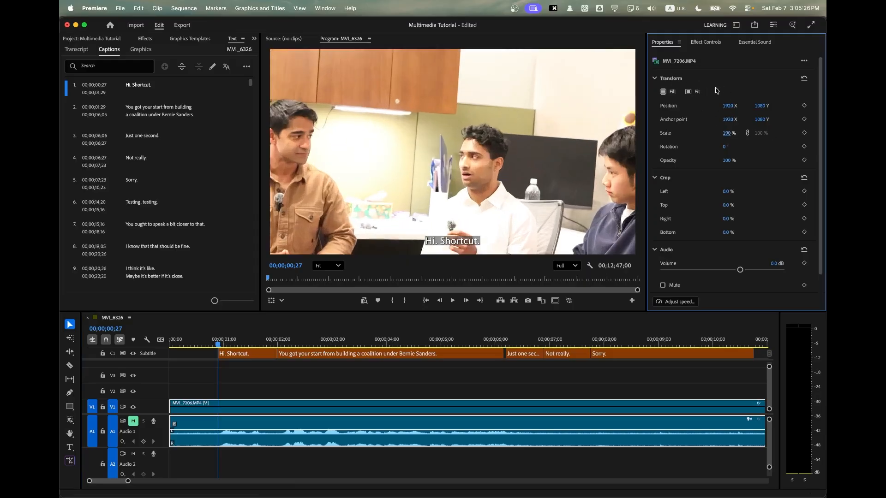
{"action": "left_click_drag", "start_coordinate": [729, 105], "coordinate": [690, 105]}
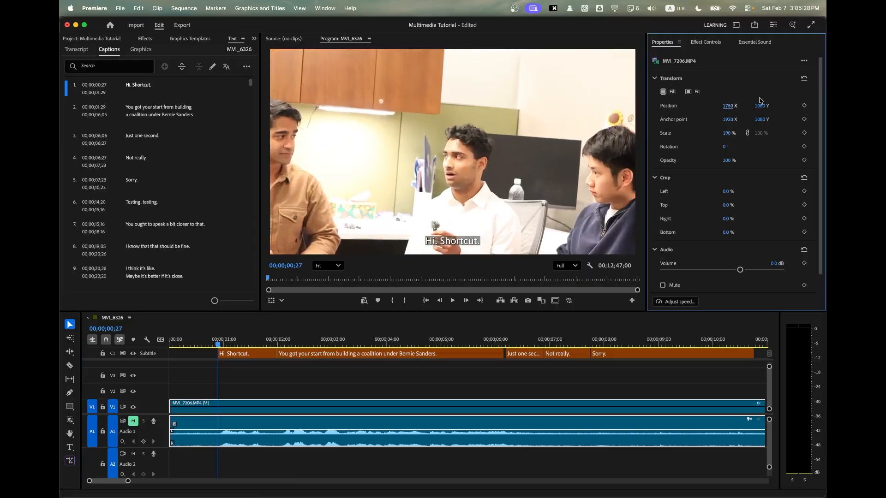
{"action": "left_click_drag", "start_coordinate": [759, 106], "coordinate": [617, 129]}
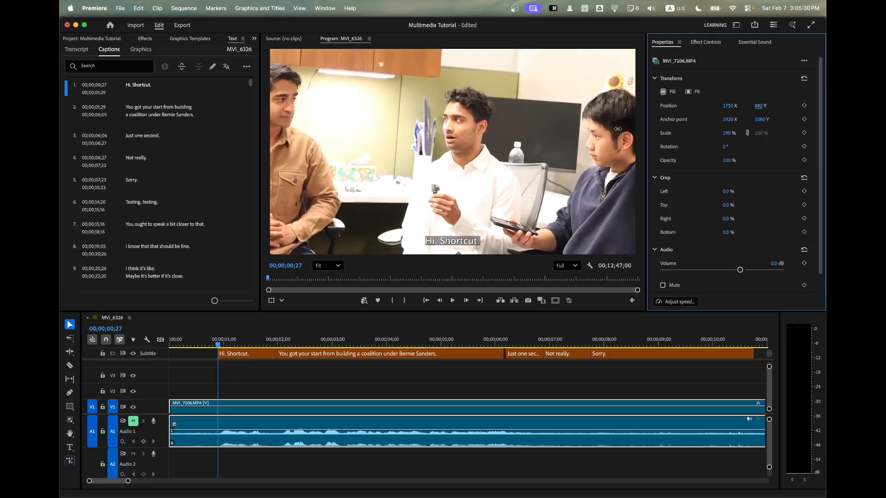
{"action": "left_click", "coordinate": [804, 78]}
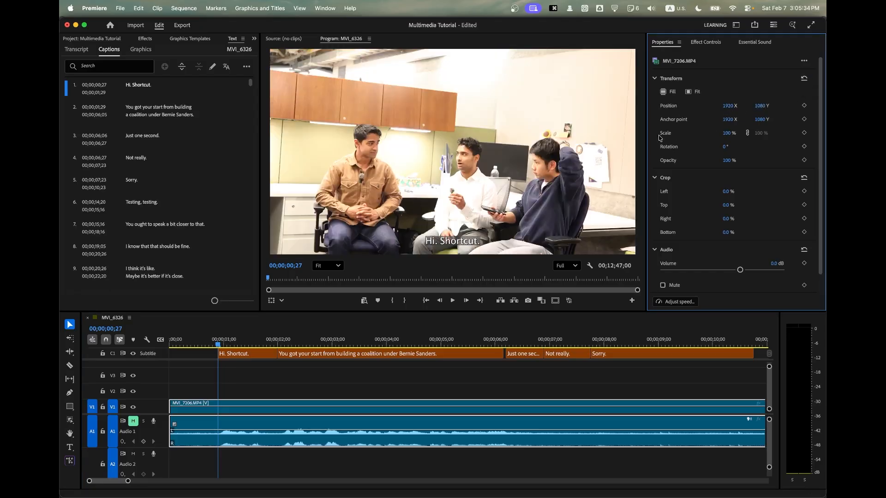
Try enlarging and repositioning the clip with its Motion effect in the program view, and reset the Motion settings.
{"action": "left_click", "coordinate": [721, 44]}
{"action": "left_click", "coordinate": [690, 90]}
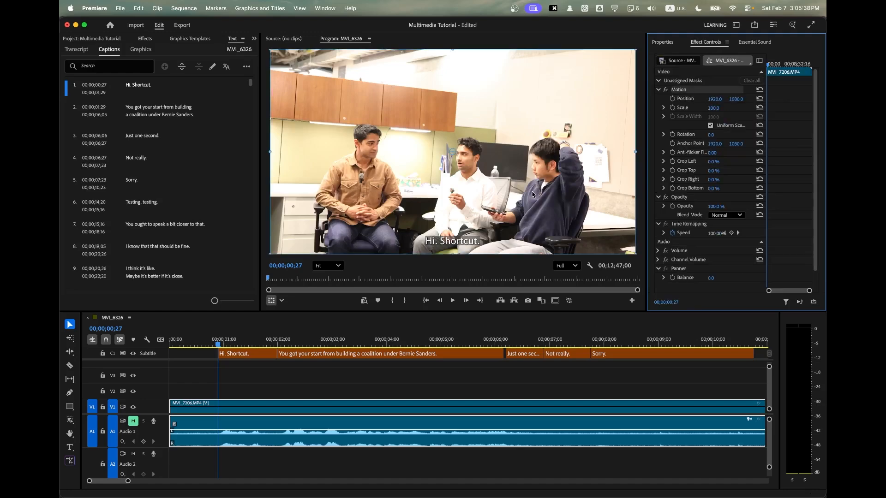
{"action": "left_click_drag", "start_coordinate": [711, 108], "coordinate": [746, 109]}
{"action": "mouse_move", "coordinate": [460, 152]}
{"action": "left_mouse_down"}
{"action": "mouse_move", "coordinate": [411, 119]}
{"action": "mouse_move", "coordinate": [450, 145]}
{"action": "left_mouse_up"}
{"action": "left_click", "coordinate": [757, 90]}
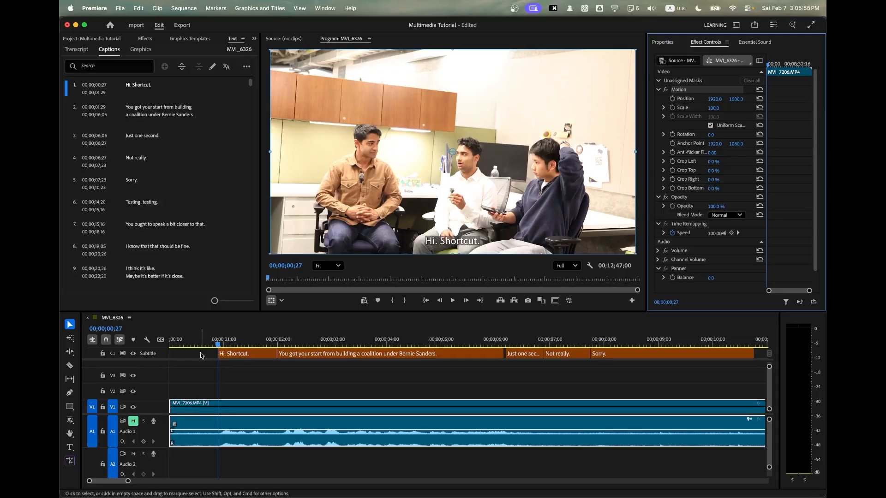
Play the opening of the sequence from the start to review the unscaled shot.
{"action": "left_click_drag", "start_coordinate": [201, 344], "coordinate": [119, 342]}
{"action": "key", "text": "space"}
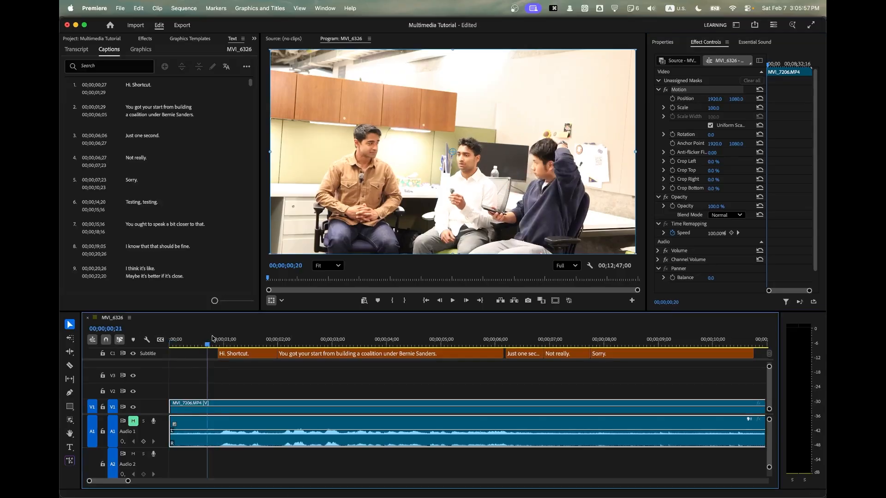
{"action": "key", "text": "space"}
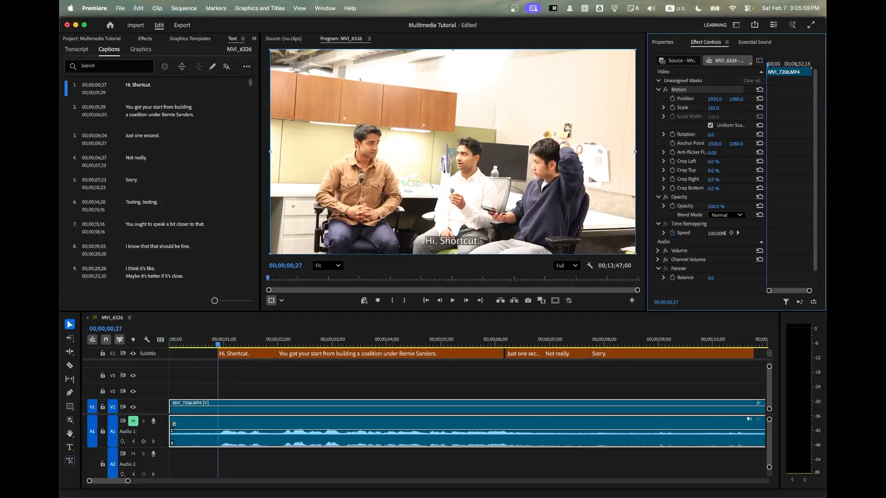
Try raising the clip's Motion scale to 222 without keyframes, check the first frame, and undo the scale change.
{"action": "left_click_drag", "start_coordinate": [713, 107], "coordinate": [769, 108]}
{"action": "left_click_drag", "start_coordinate": [221, 346], "coordinate": [139, 346]}
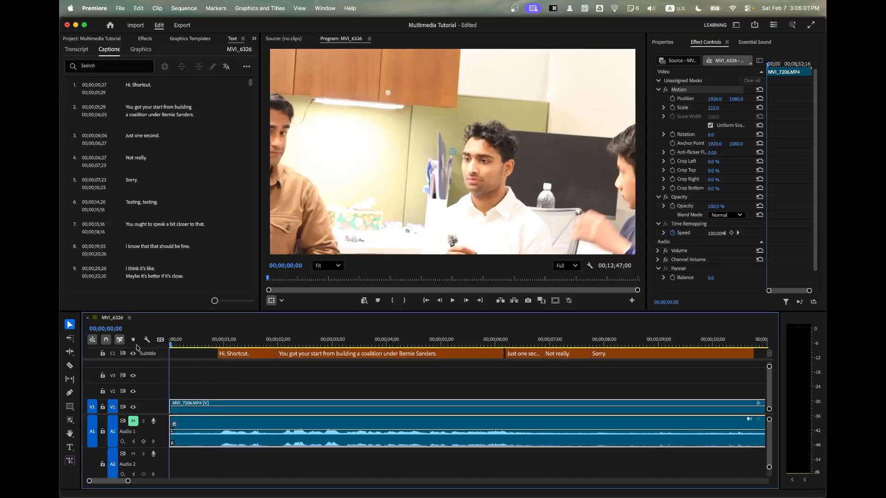
{"action": "key", "text": "super+z"}
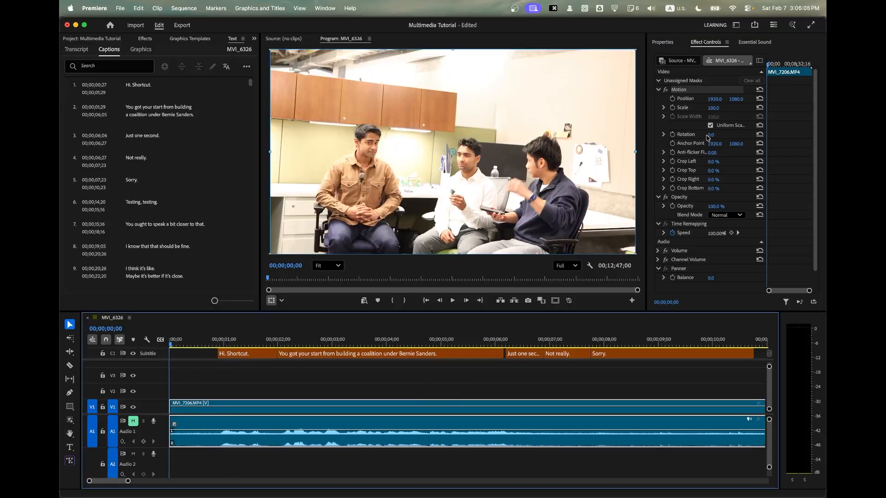
Enlarge the clip's effect settings area and add a Scale keyframe of 100 at 00;00;00;00.
{"action": "left_click", "coordinate": [665, 42]}
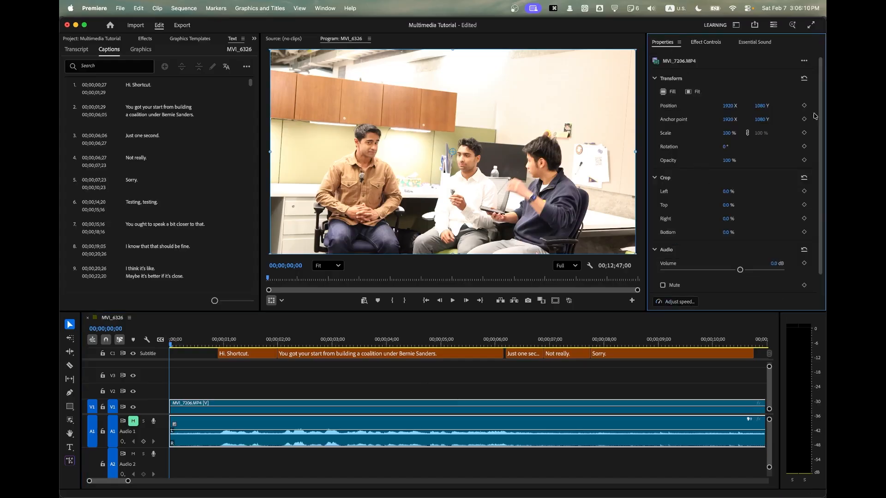
{"action": "left_click", "coordinate": [708, 44]}
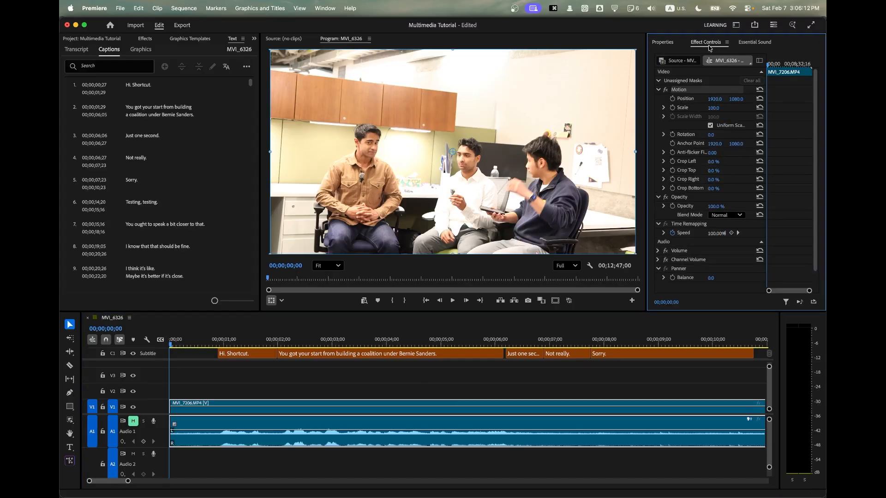
{"action": "left_click_drag", "start_coordinate": [647, 102], "coordinate": [605, 106]}
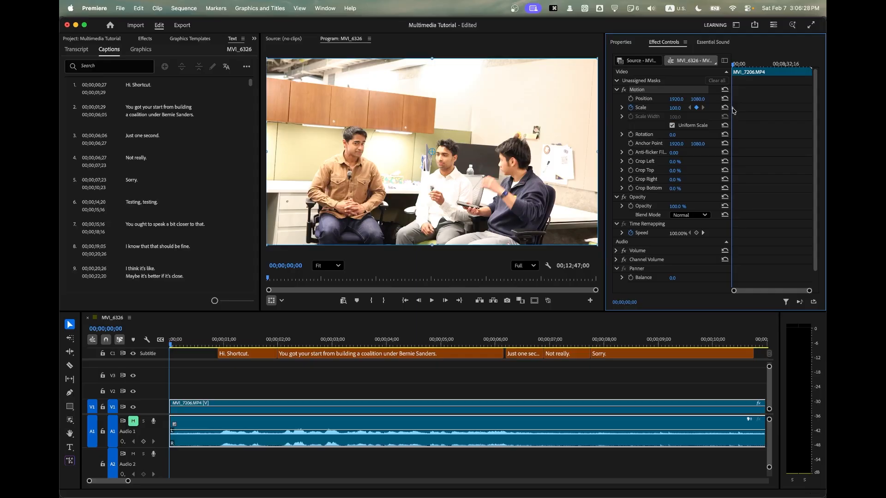
Add a second Scale keyframe of 150 at 00;00;01;06.
{"action": "left_click_drag", "start_coordinate": [220, 341], "coordinate": [235, 340]}
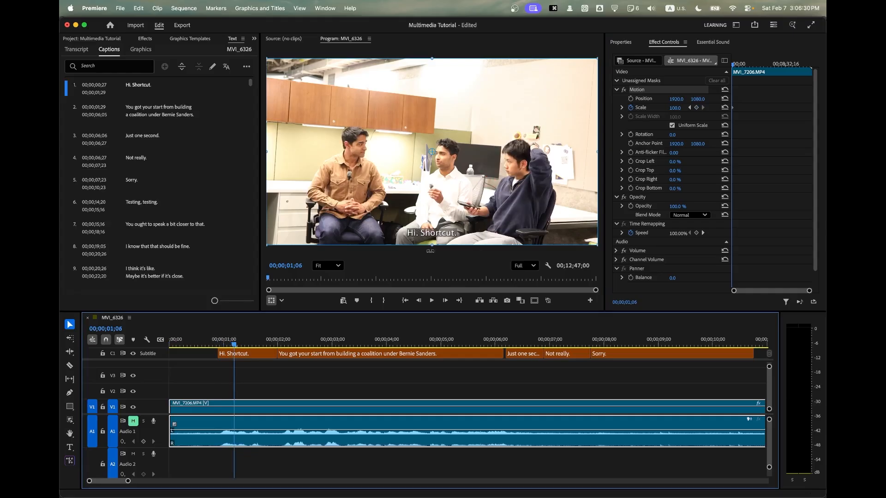
{"action": "left_click", "coordinate": [675, 108]}
{"action": "type", "text": "150"}
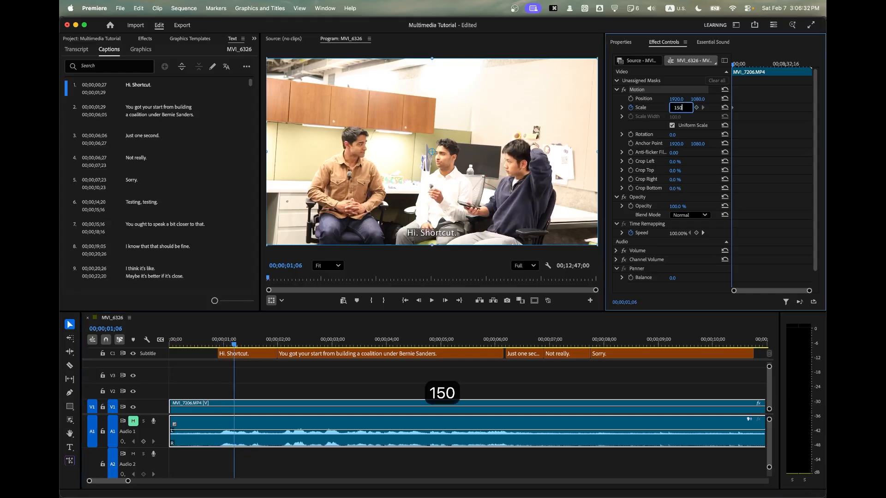
{"action": "key", "text": "Return"}
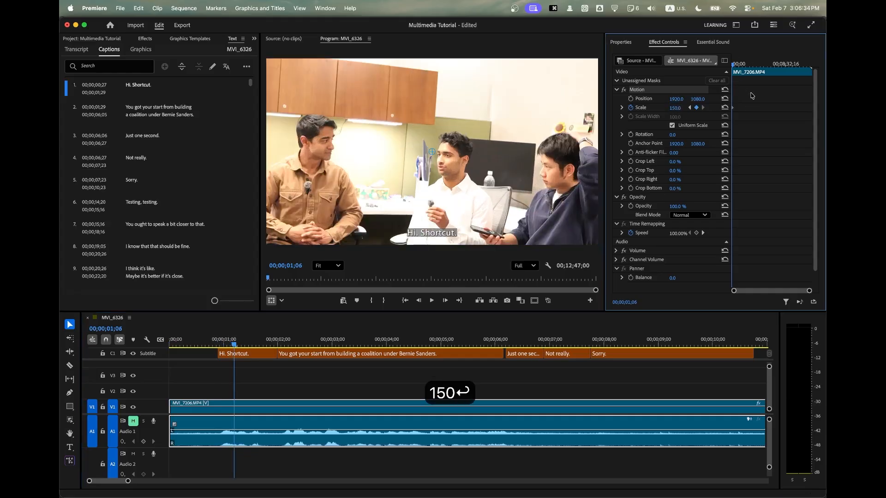
Zoom the clip's keyframe timeline to examine both Scale keyframes and their spacing.
{"action": "key", "text": "equal"}
{"action": "key", "text": "equal"}
{"action": "key", "text": "equal"}
{"action": "key", "text": "equal"}
{"action": "key", "text": "equal"}
{"action": "key", "text": "equal"}
{"action": "key", "text": "equal"}
{"action": "key", "text": "equal"}
{"action": "key", "text": "equal"}
{"action": "key", "text": "equal"}
{"action": "key", "text": "equal"}
{"action": "key", "text": "equal"}
{"action": "key", "text": "equal"}
{"action": "key", "text": "equal"}
{"action": "key", "text": "equal"}
{"action": "key", "text": "equal"}
{"action": "key", "text": "minus"}
{"action": "key", "text": "minus"}
{"action": "key", "text": "minus"}
{"action": "key", "text": "minus"}
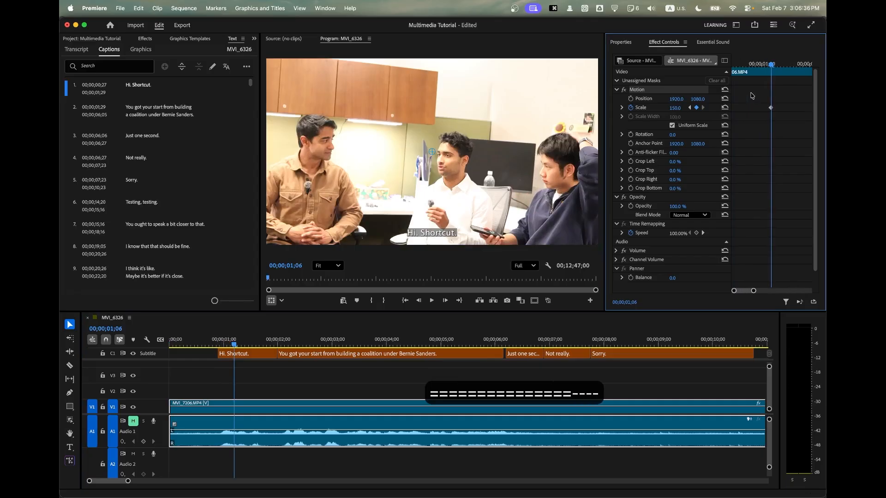
{"action": "key", "text": "minus"}
{"action": "key", "text": "minus"}
{"action": "key", "text": "equal"}
{"action": "key", "text": "minus"}
{"action": "key", "text": "minus"}
{"action": "key", "text": "minus"}
{"action": "key", "text": "minus"}
{"action": "key", "text": "minus"}
{"action": "key", "text": "minus"}
{"action": "key", "text": "minus"}
{"action": "key", "text": "minus"}
{"action": "key", "text": "minus"}
{"action": "key", "text": "minus"}
{"action": "key", "text": "minus"}
{"action": "key", "text": "minus"}
{"action": "key", "text": "minus"}
{"action": "key", "text": "minus"}
{"action": "key", "text": "equal"}
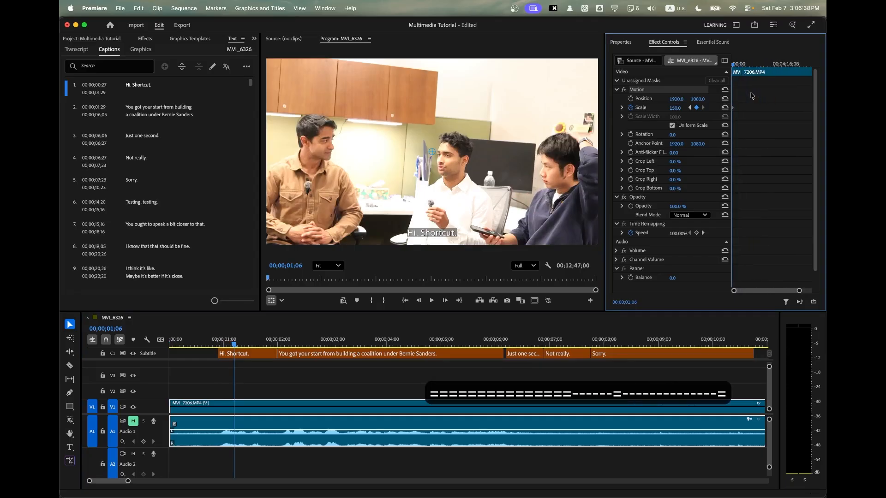
{"action": "key", "text": "equal"}
{"action": "key", "text": "equal"}
{"action": "key", "text": "equal"}
{"action": "key", "text": "equal"}
{"action": "key", "text": "equal"}
{"action": "key", "text": "equal"}
{"action": "key", "text": "equal"}
{"action": "key", "text": "equal"}
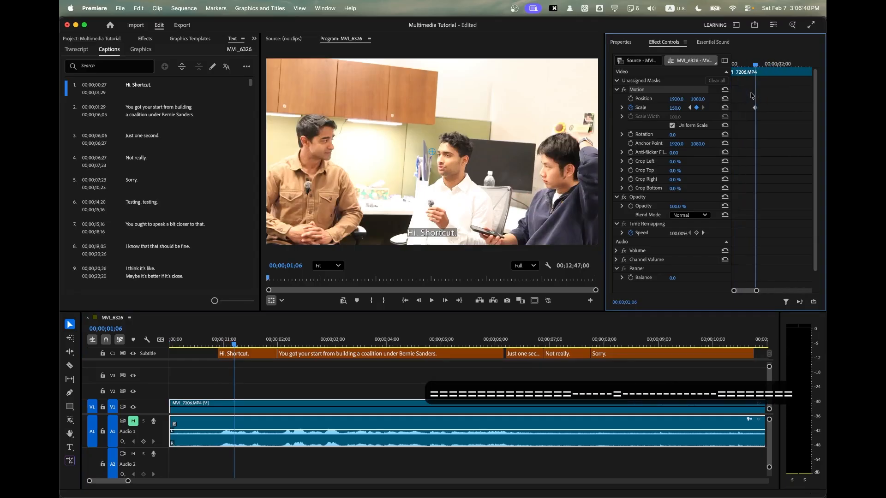
{"action": "left_click_drag", "start_coordinate": [757, 291], "coordinate": [758, 293]}
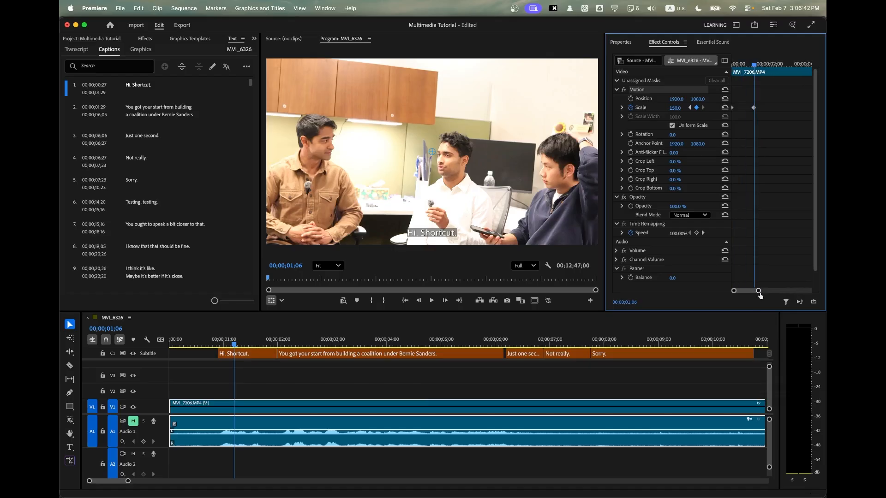
Compare the frames at the two Scale keyframes and play the zoom animation from the start.
{"action": "left_click", "coordinate": [754, 108]}
{"action": "key", "text": "Home"}
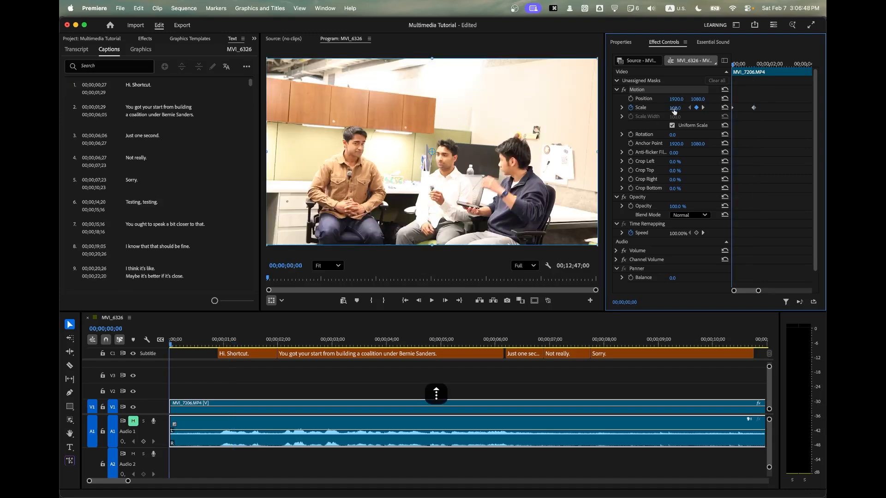
{"action": "left_click", "coordinate": [754, 63]}
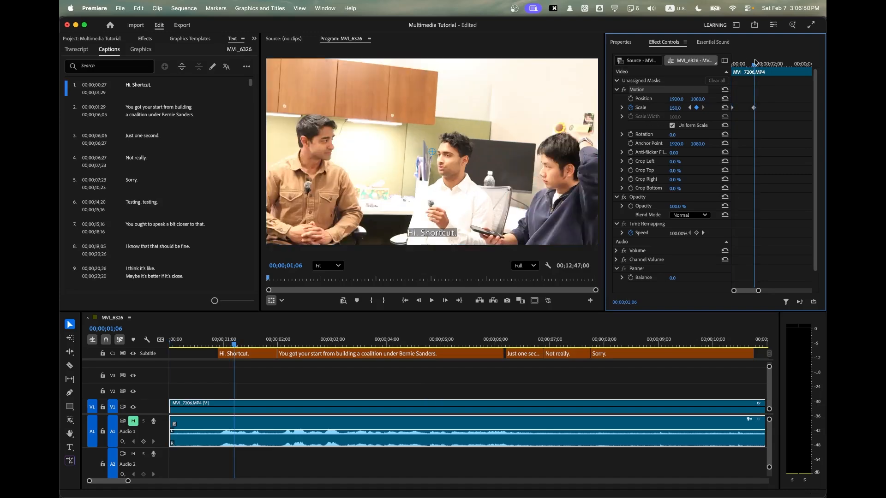
{"action": "left_click_drag", "start_coordinate": [755, 63], "coordinate": [726, 75]}
{"action": "key", "text": "space"}
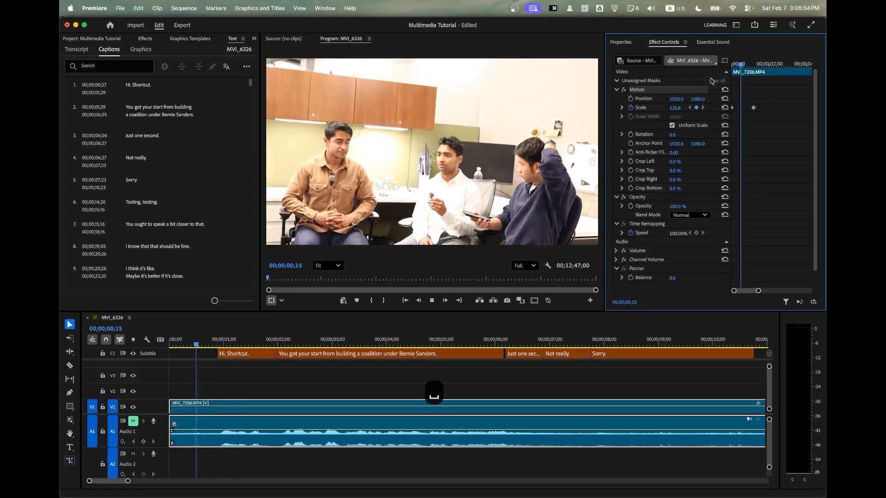
{"action": "key", "text": "space"}
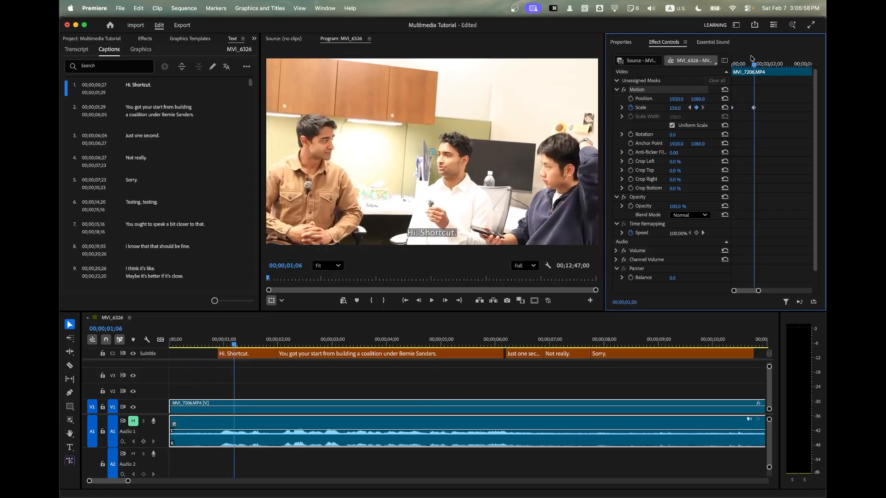
Apply Ease In to the first Scale keyframe and Ease Out to the second, and play back the zoom.
{"action": "key", "text": "Home"}
{"action": "left_click", "coordinate": [622, 108]}
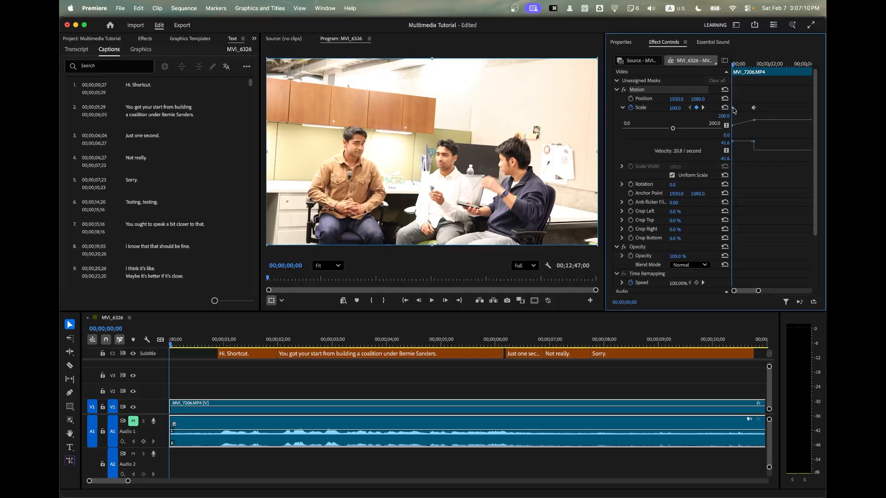
{"action": "right_click", "coordinate": [734, 111]}
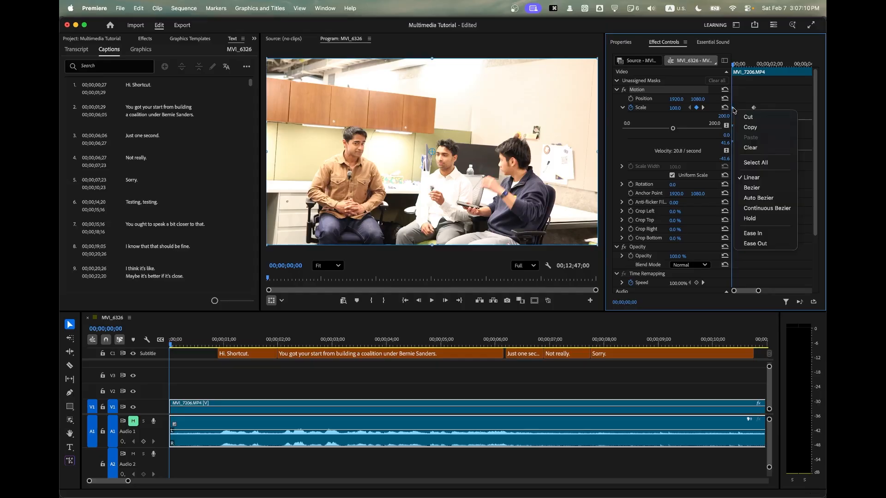
{"action": "left_click", "coordinate": [757, 233]}
{"action": "right_click", "coordinate": [755, 109]}
{"action": "left_click", "coordinate": [777, 243]}
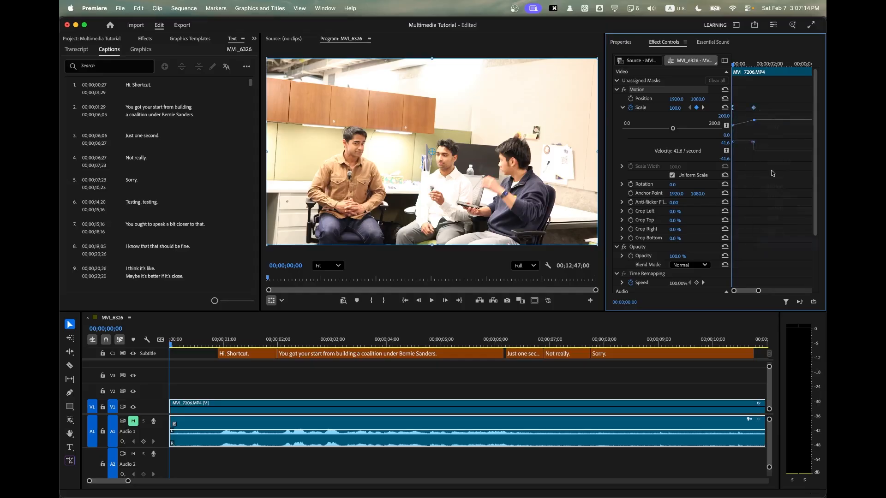
{"action": "key", "text": "space"}
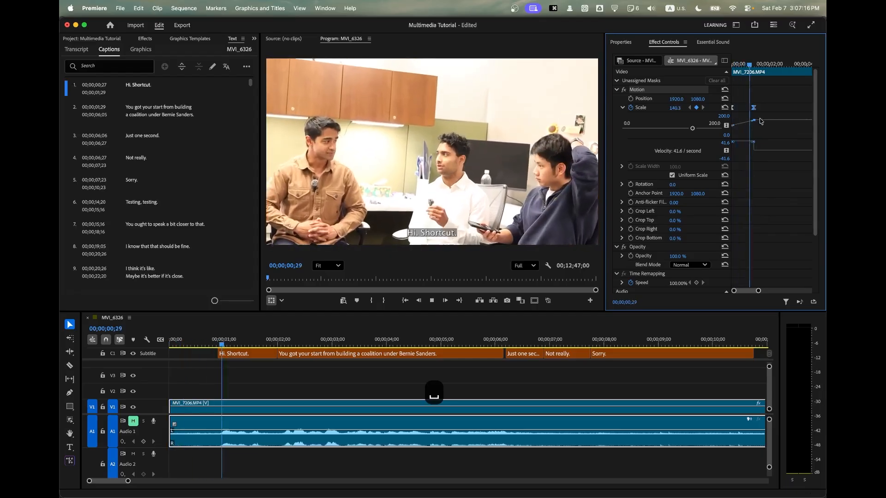
{"action": "key", "text": "space"}
Set both Scale keyframes to Auto Bezier interpolation and play the zoom from the start.
{"action": "right_click", "coordinate": [755, 110]}
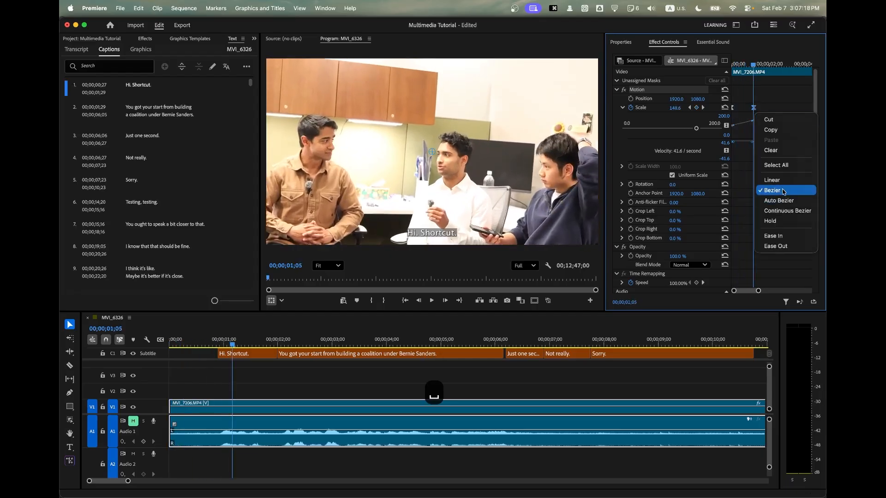
{"action": "left_click", "coordinate": [784, 191]}
{"action": "right_click", "coordinate": [753, 109]}
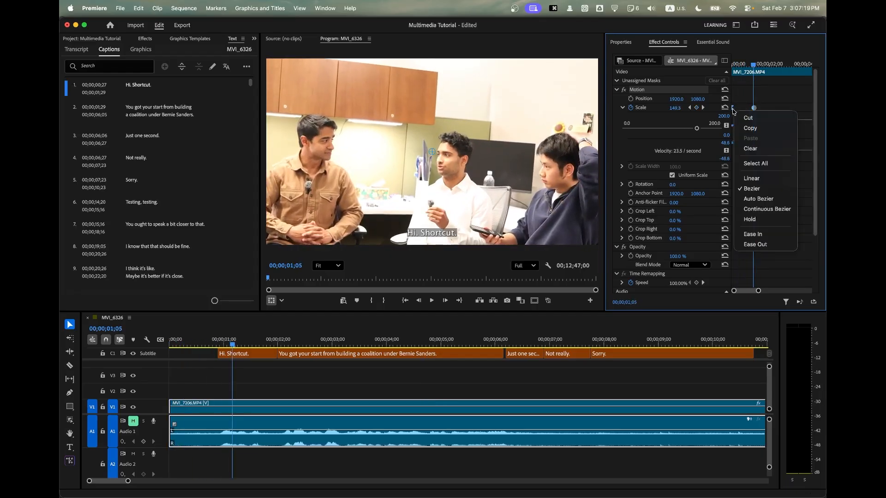
{"action": "left_click", "coordinate": [764, 200]}
{"action": "left_click_drag", "start_coordinate": [754, 64], "coordinate": [712, 77]}
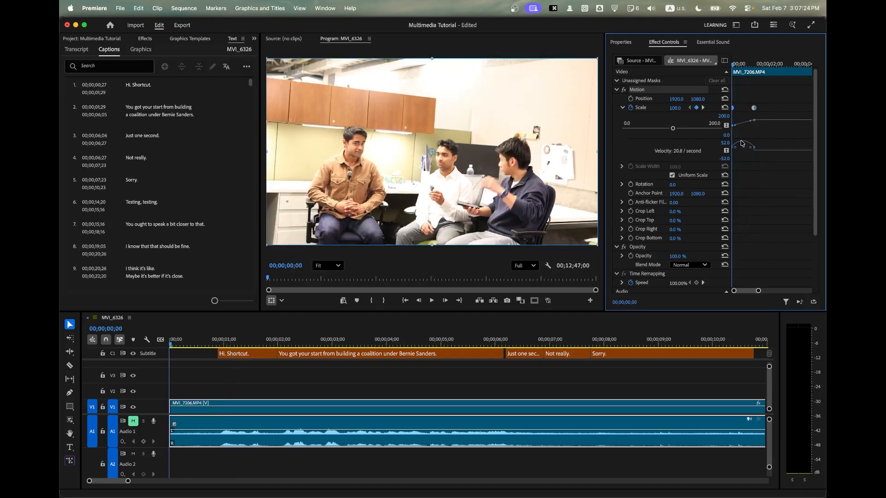
{"action": "key", "text": "space"}
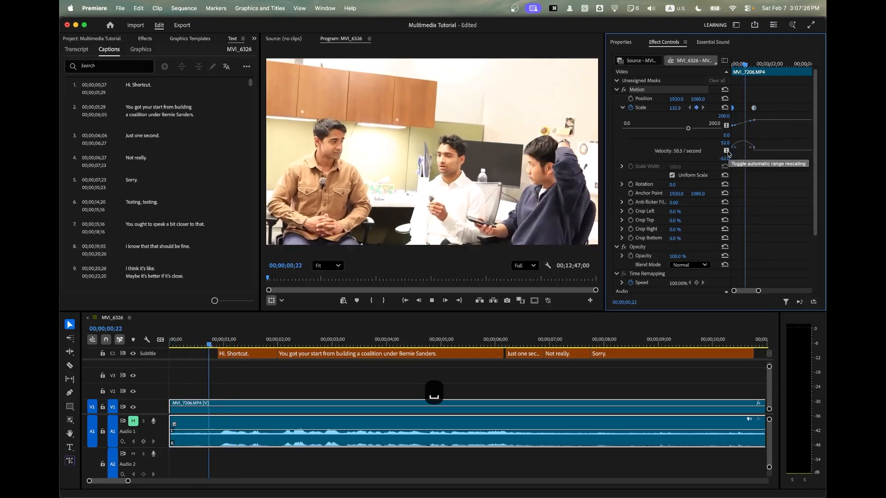
Stop the zoom playback, return to the sequence start, and reselect the interview clip with its Motion properties expanded.
{"action": "key", "text": "space"}
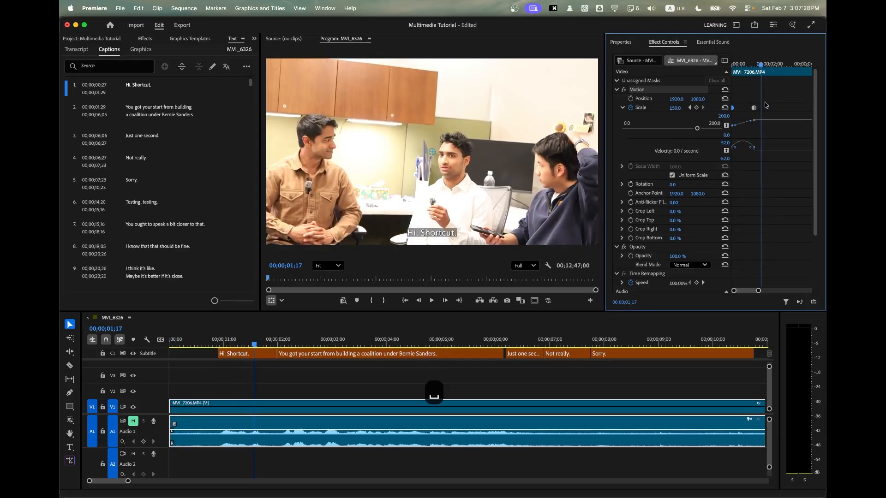
{"action": "key", "text": "Home"}
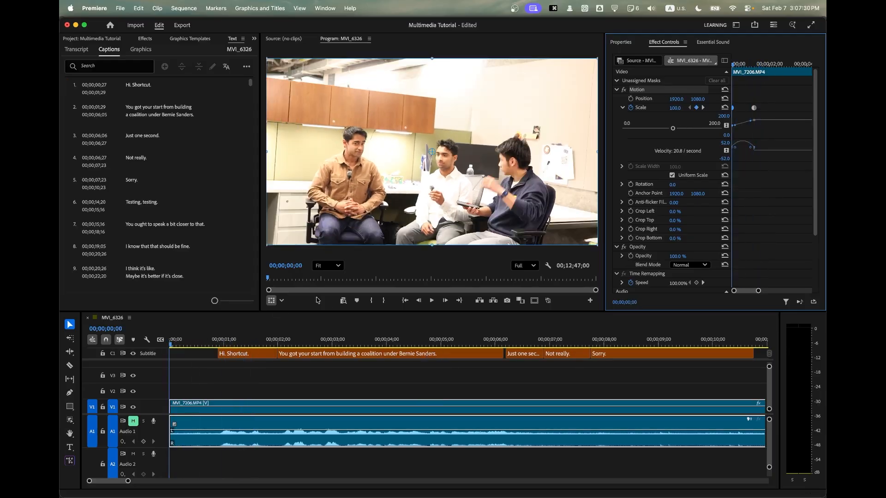
{"action": "left_click", "coordinate": [277, 387]}
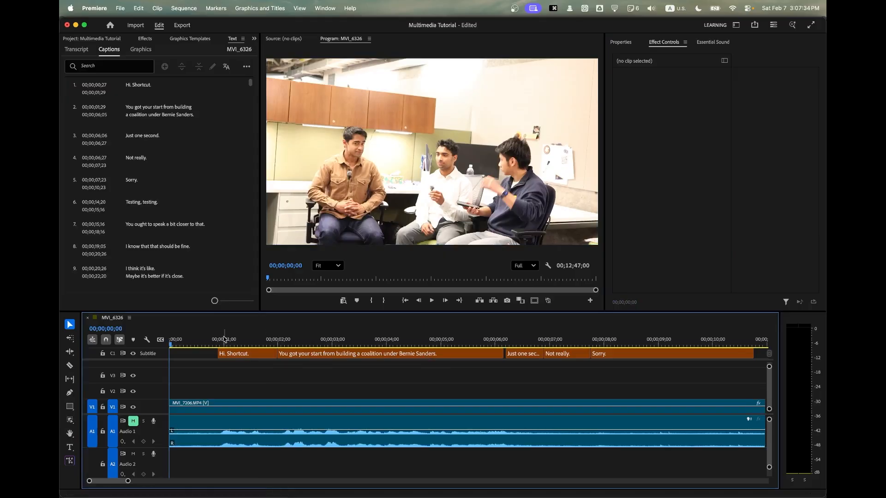
{"action": "left_click", "coordinate": [224, 423]}
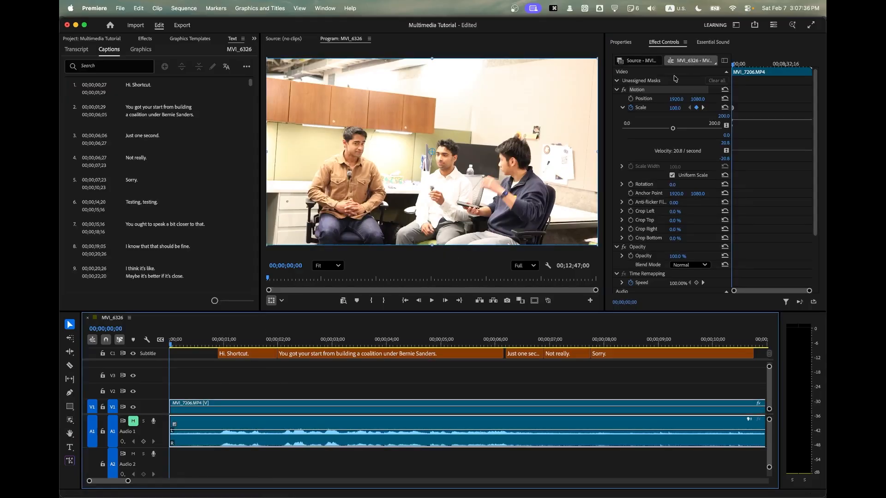
{"action": "left_click", "coordinate": [644, 91]}
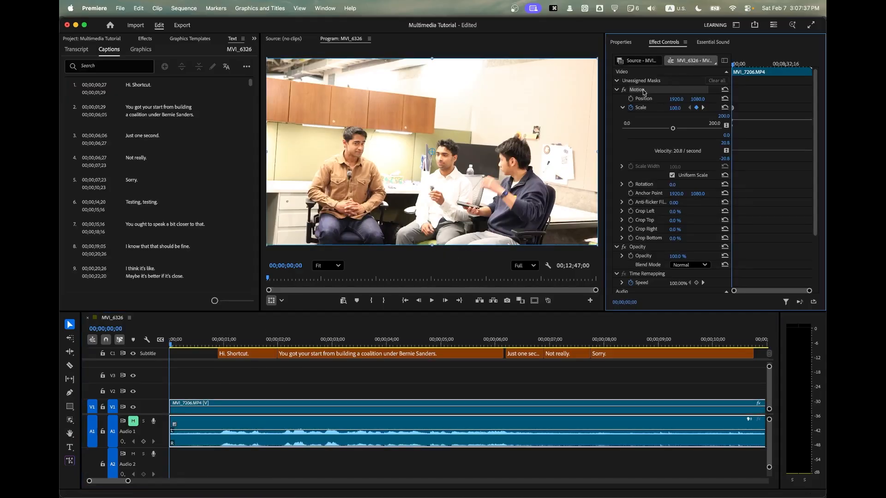
{"action": "left_click", "coordinate": [616, 90]}
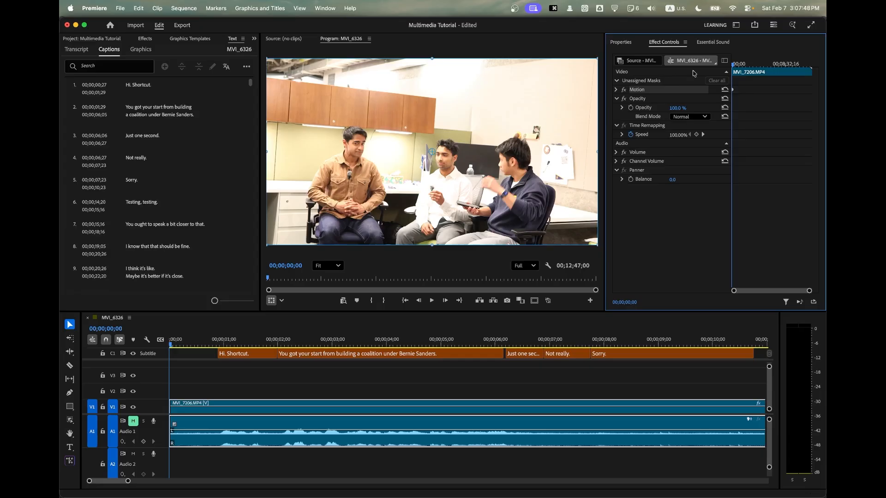
{"action": "left_click", "coordinate": [615, 90]}
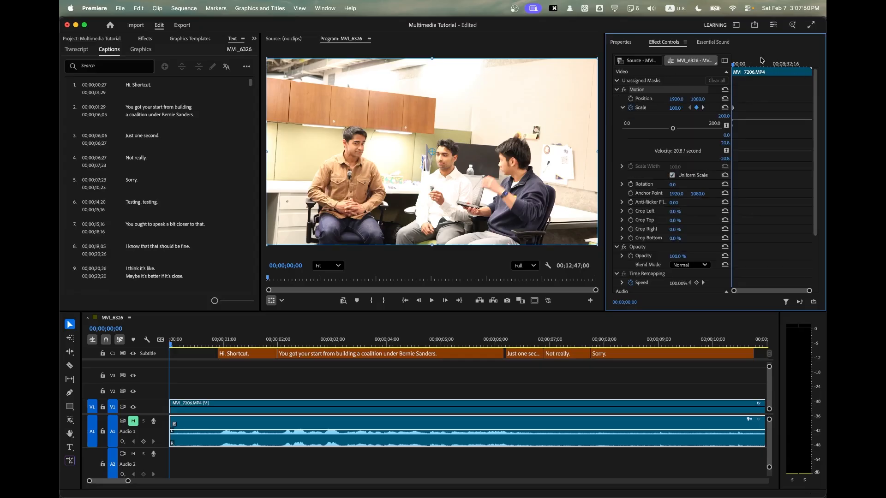
Go to the second Scale keyframe at 00;00;01;06 and reduce its Scale to 113.
{"action": "key", "text": "equal"}
{"action": "key", "text": "equal"}
{"action": "key", "text": "equal"}
{"action": "key", "text": "equal"}
{"action": "key", "text": "equal"}
{"action": "key", "text": "equal"}
{"action": "key", "text": "equal"}
{"action": "key", "text": "equal"}
{"action": "key", "text": "equal"}
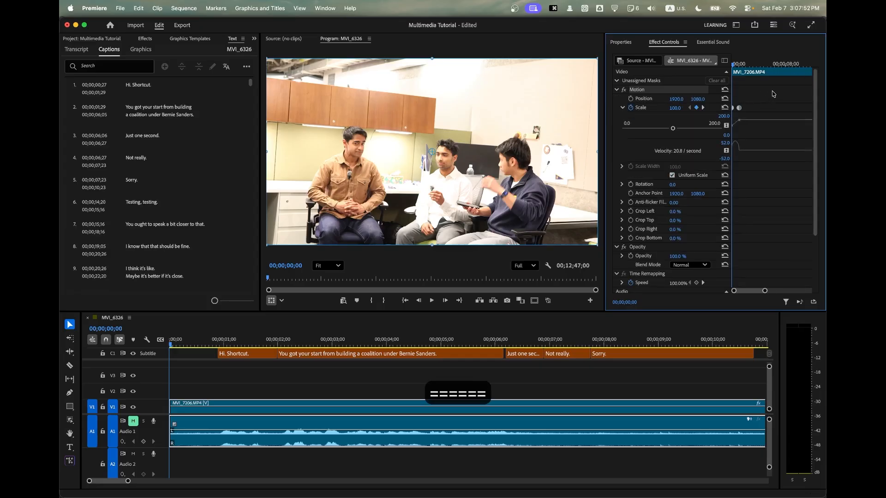
{"action": "left_click", "coordinate": [763, 64]}
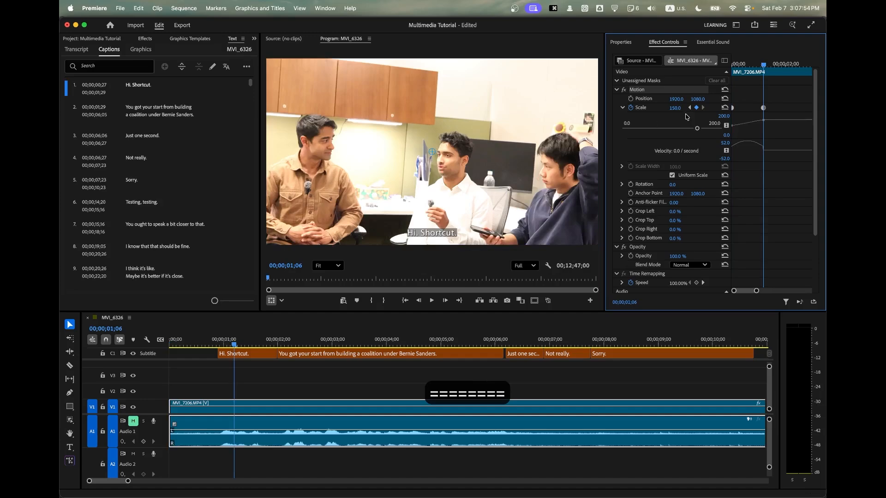
{"action": "mouse_move", "coordinate": [675, 107]}
{"action": "left_mouse_down"}
{"action": "mouse_move", "coordinate": [687, 107]}
{"action": "mouse_move", "coordinate": [651, 108]}
{"action": "mouse_move", "coordinate": [675, 108]}
{"action": "left_mouse_up"}
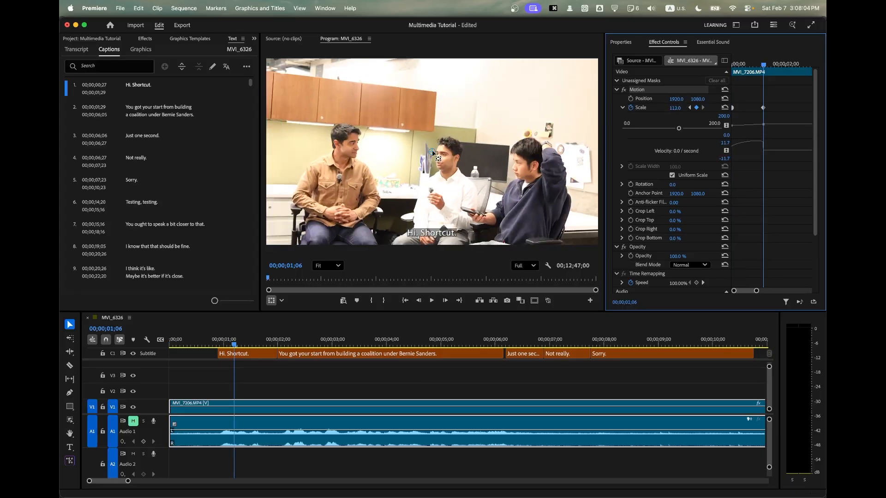
Move the anchor point onto the middle speaker at about 2058.7, 1441.2 and set the second keyframe's Scale to 187.
{"action": "left_click_drag", "start_coordinate": [432, 152], "coordinate": [393, 152]}
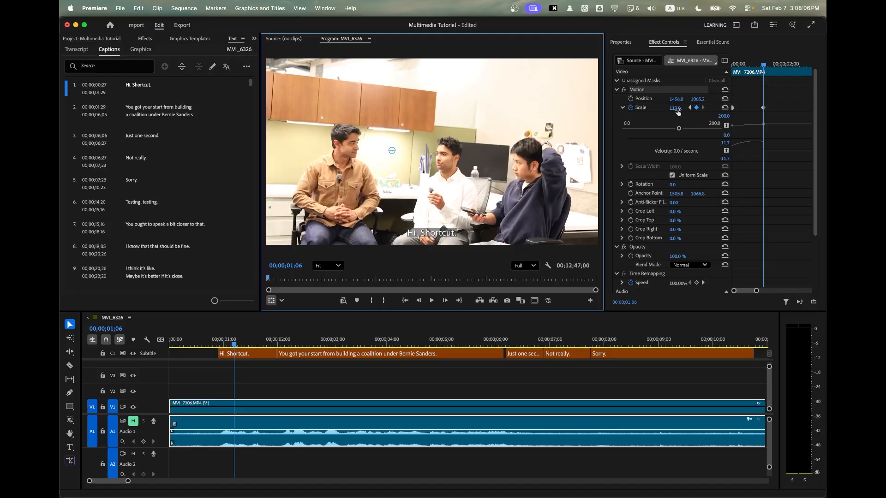
{"action": "mouse_move", "coordinate": [675, 108]}
{"action": "left_mouse_down"}
{"action": "mouse_move", "coordinate": [738, 108]}
{"action": "mouse_move", "coordinate": [655, 108]}
{"action": "mouse_move", "coordinate": [665, 108]}
{"action": "left_mouse_up"}
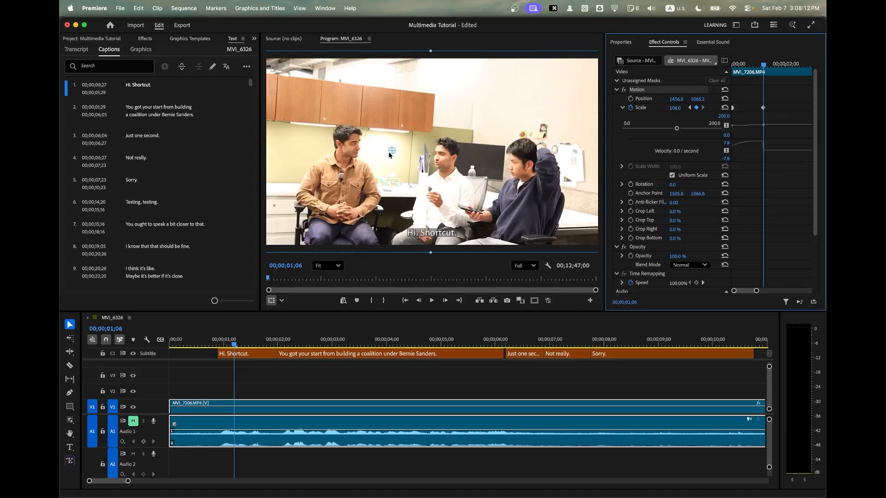
{"action": "left_click_drag", "start_coordinate": [389, 153], "coordinate": [442, 187]}
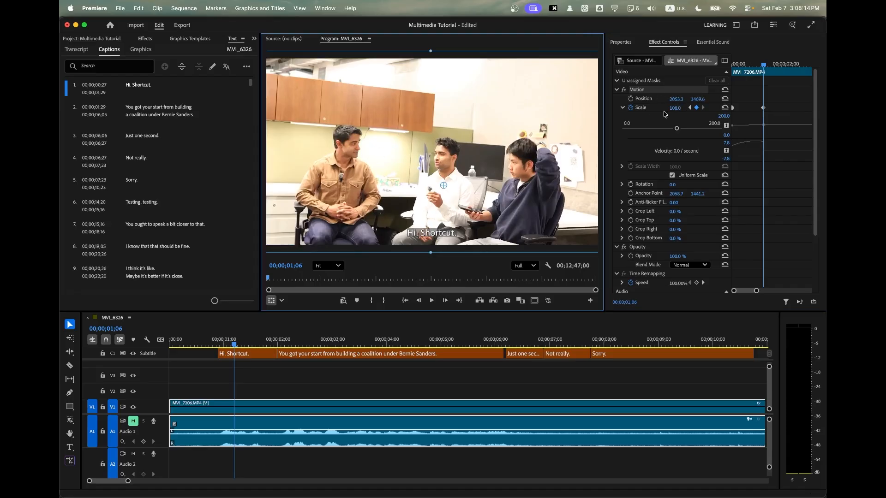
{"action": "left_click_drag", "start_coordinate": [674, 108], "coordinate": [708, 107]}
Play the zoom from the start to check the off-centre anchor point, and return to the beginning.
{"action": "key", "text": "Home"}
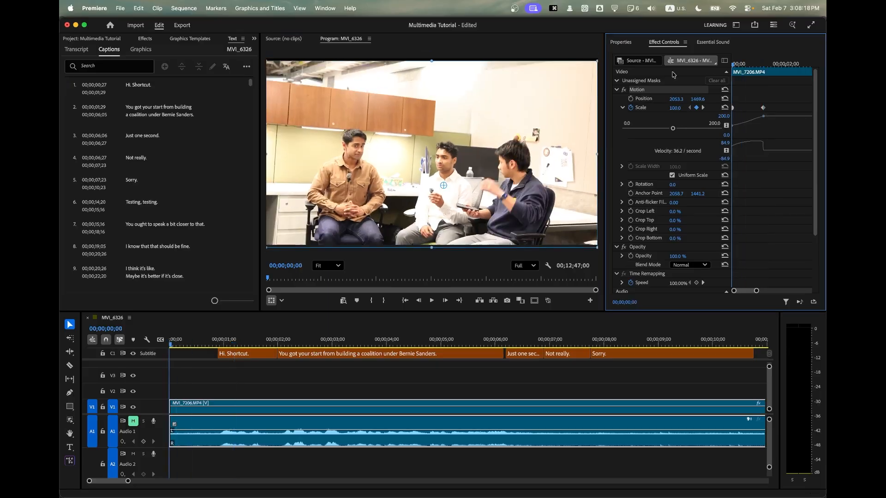
{"action": "key", "text": "space"}
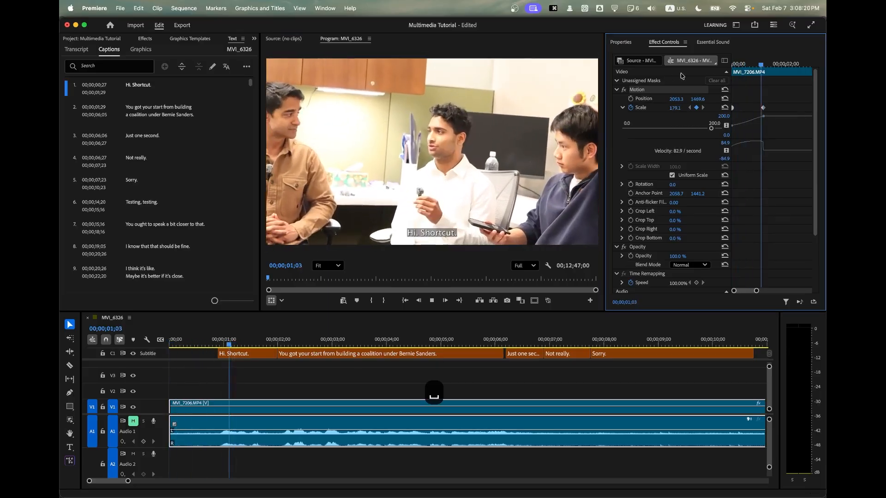
{"action": "key", "text": "space"}
{"action": "key", "text": "Home"}
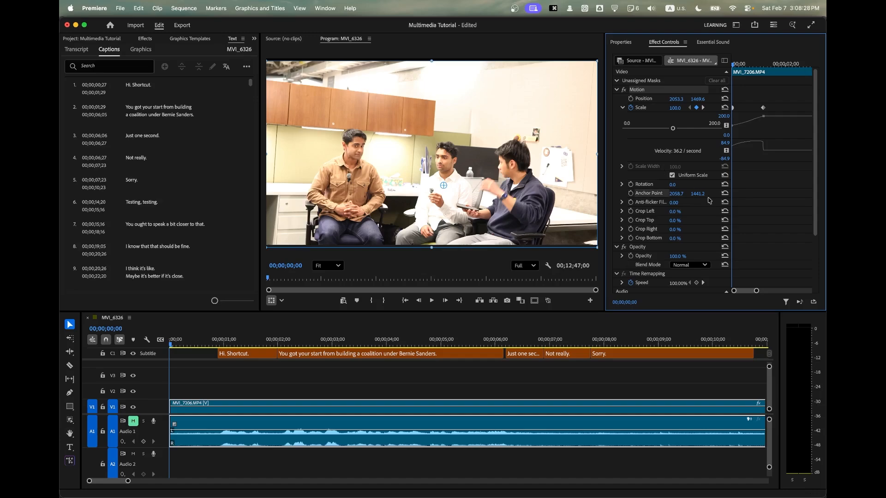
Reset the clip's Anchor Point and Position to 1920.0, 1080.0.
{"action": "left_click", "coordinate": [725, 194]}
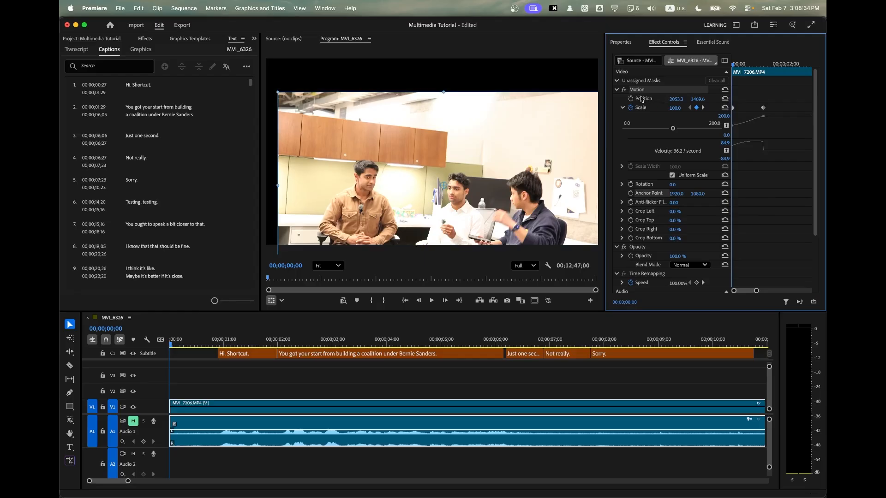
{"action": "left_click", "coordinate": [726, 100]}
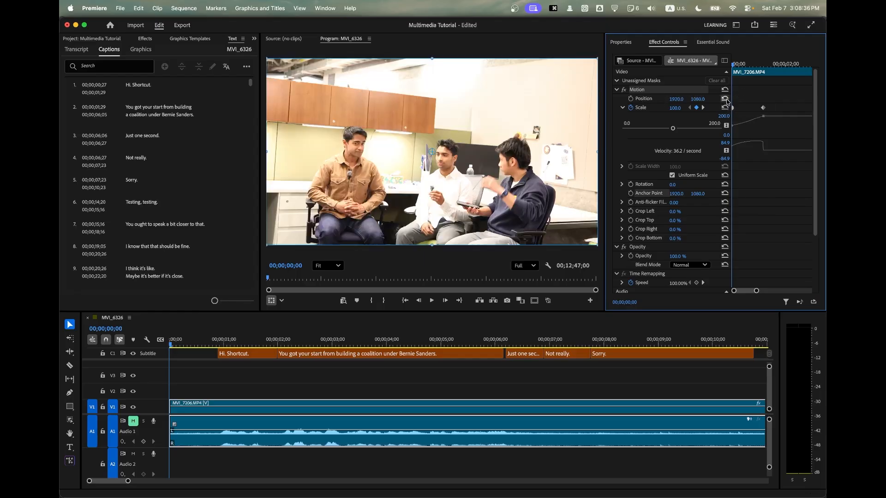
Try the anchor point on the middle speaker at about 2087.8, 1415.3, and reset both Position and Anchor Point.
{"action": "left_click_drag", "start_coordinate": [735, 65], "coordinate": [681, 89]}
{"action": "left_click_drag", "start_coordinate": [432, 151], "coordinate": [447, 182]}
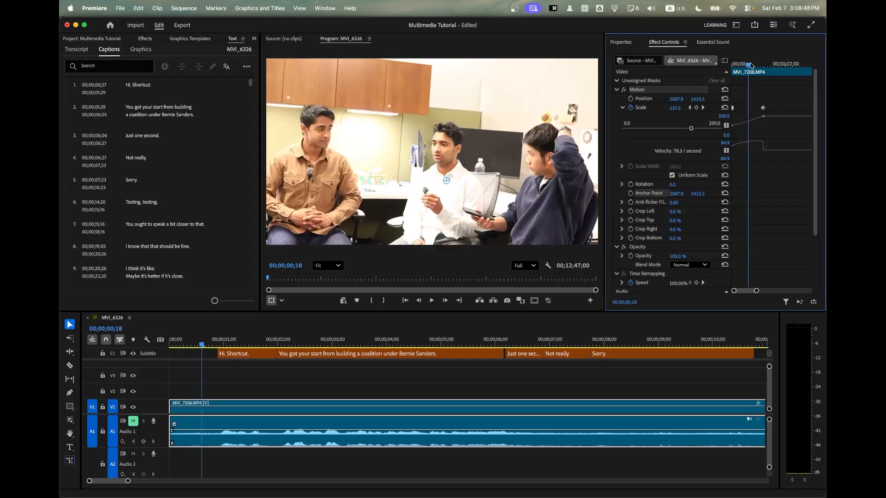
{"action": "left_click", "coordinate": [616, 90]}
{"action": "left_click", "coordinate": [725, 98]}
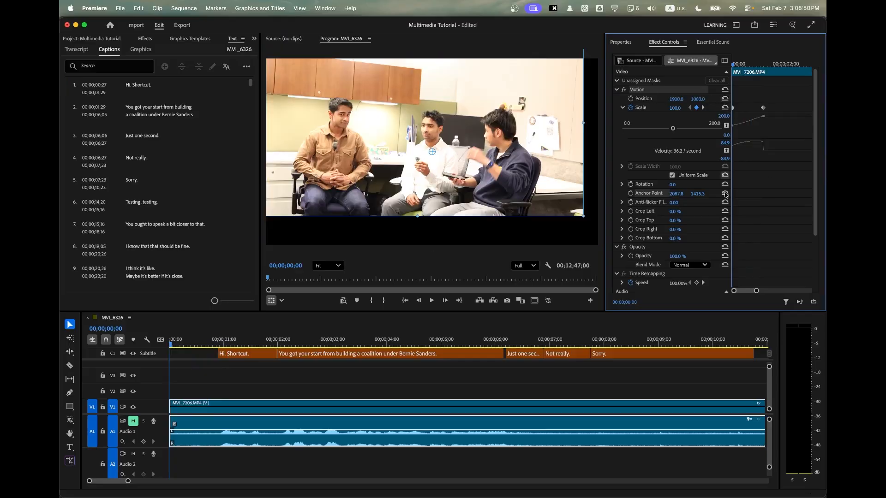
{"action": "left_click", "coordinate": [725, 193]}
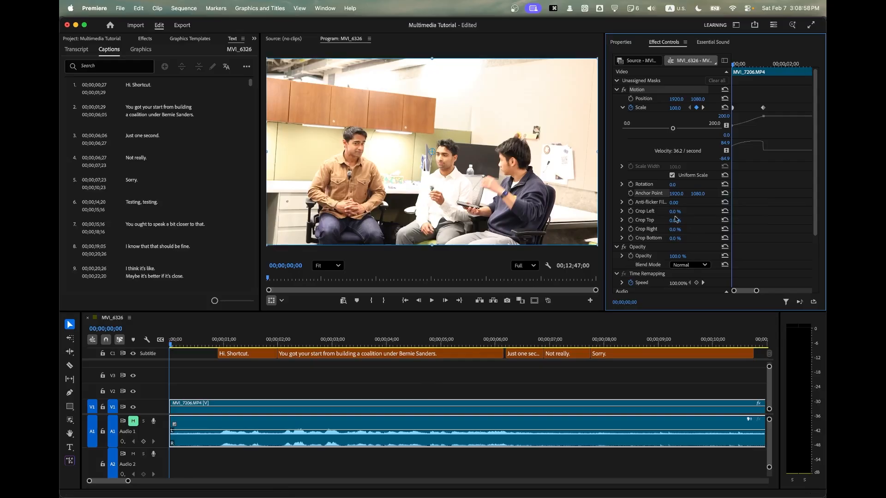
{"action": "left_click", "coordinate": [699, 216]}
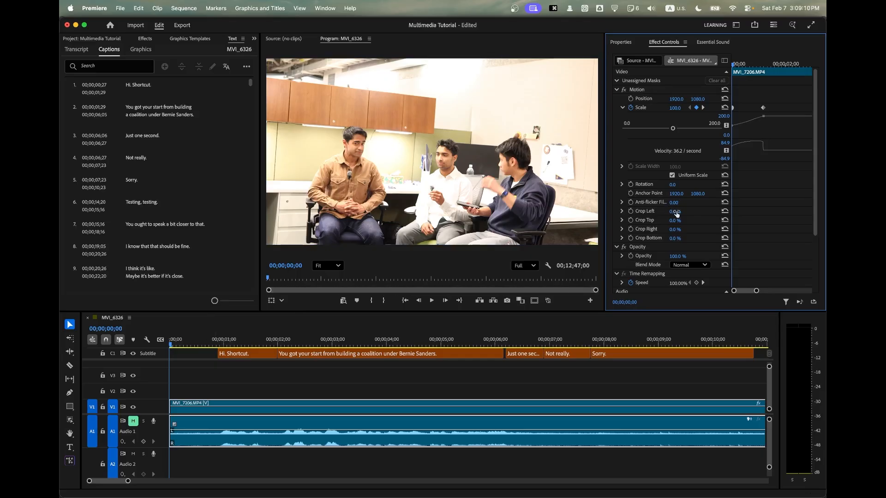
{"action": "left_click_drag", "start_coordinate": [684, 212], "coordinate": [680, 212]}
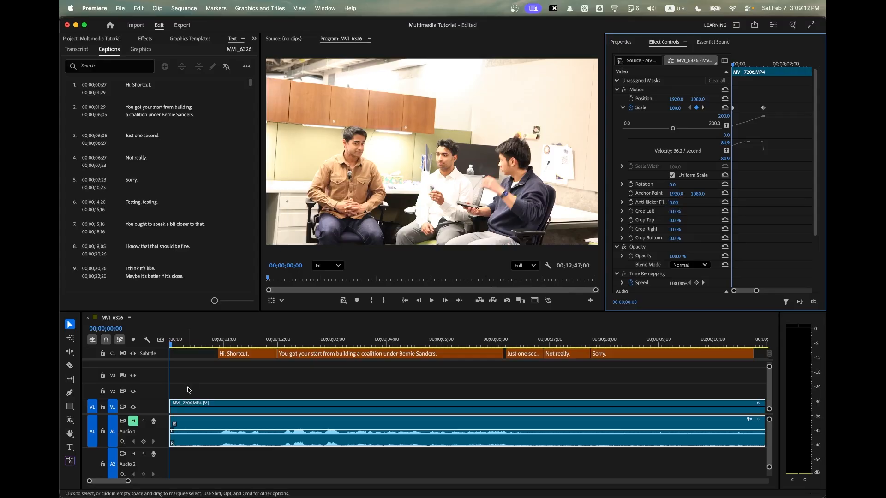
{"action": "left_click", "coordinate": [189, 390]}
{"action": "left_click", "coordinate": [189, 406]}
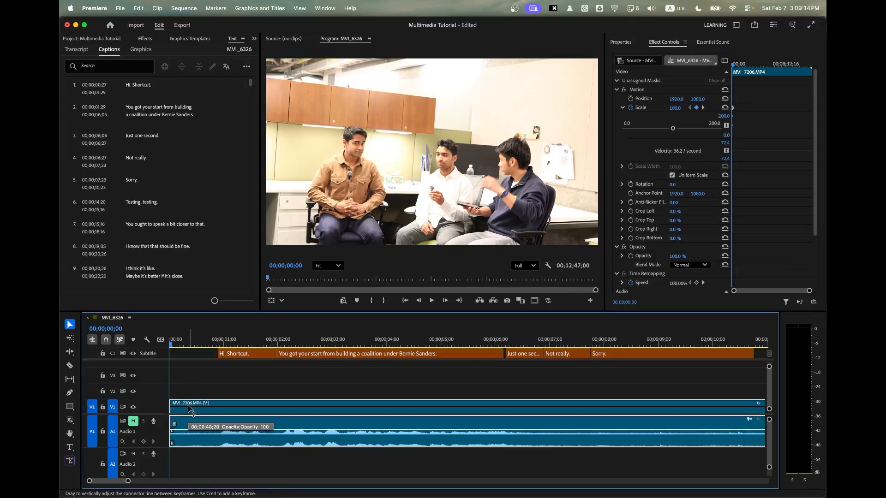
{"action": "left_click", "coordinate": [321, 381]}
{"action": "left_click", "coordinate": [319, 412]}
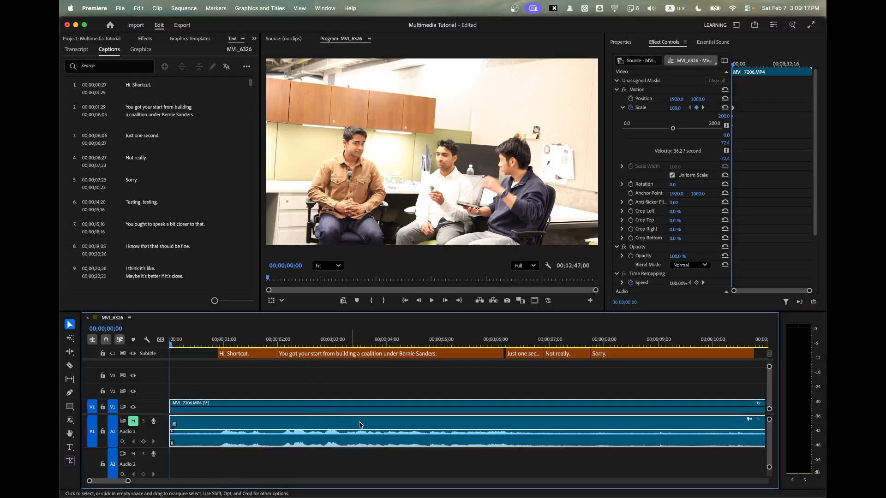
Unlink the MVI_7206.MP4 clip's video from its audio and select only the video part.
{"action": "right_click", "coordinate": [327, 408]}
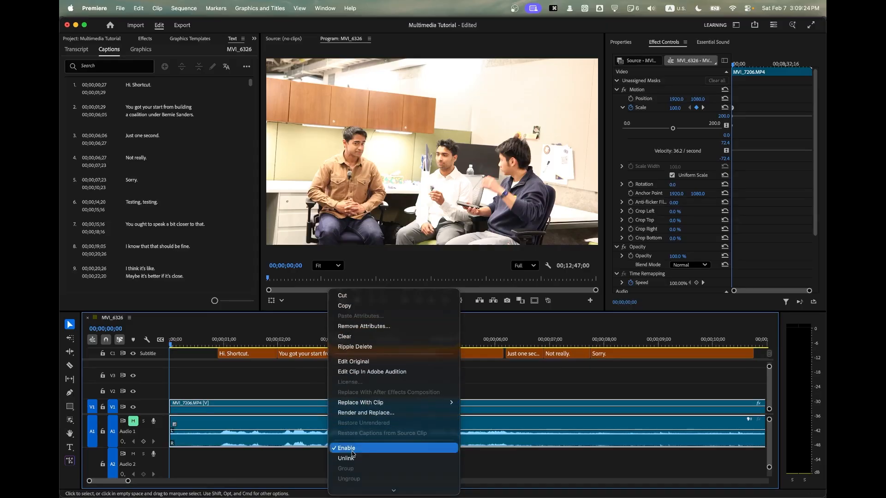
{"action": "left_click", "coordinate": [347, 458]}
{"action": "left_click", "coordinate": [264, 381]}
{"action": "left_click", "coordinate": [246, 411]}
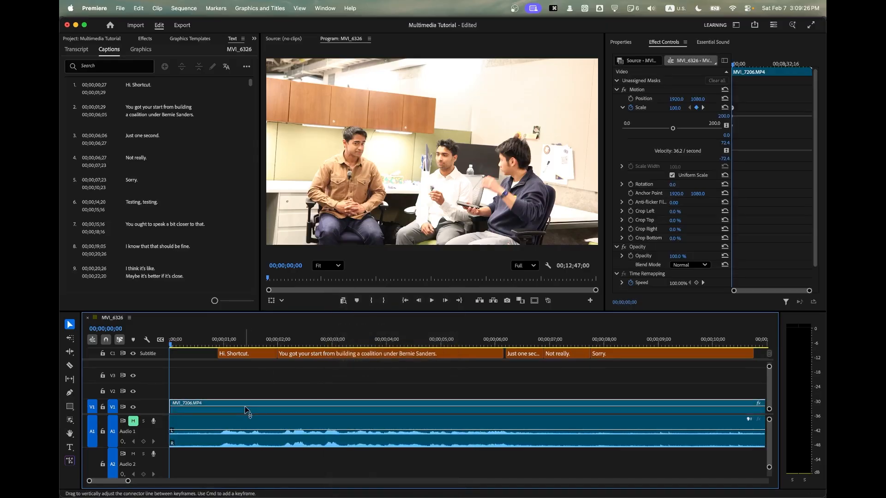
Move the unlinked video clip up from track V1 to V2 and copy it.
{"action": "key", "text": "super+c"}
{"action": "left_click_drag", "start_coordinate": [246, 410], "coordinate": [208, 397]}
{"action": "left_click", "coordinate": [209, 405]}
{"action": "left_click", "coordinate": [212, 397]}
{"action": "key", "text": "super+c"}
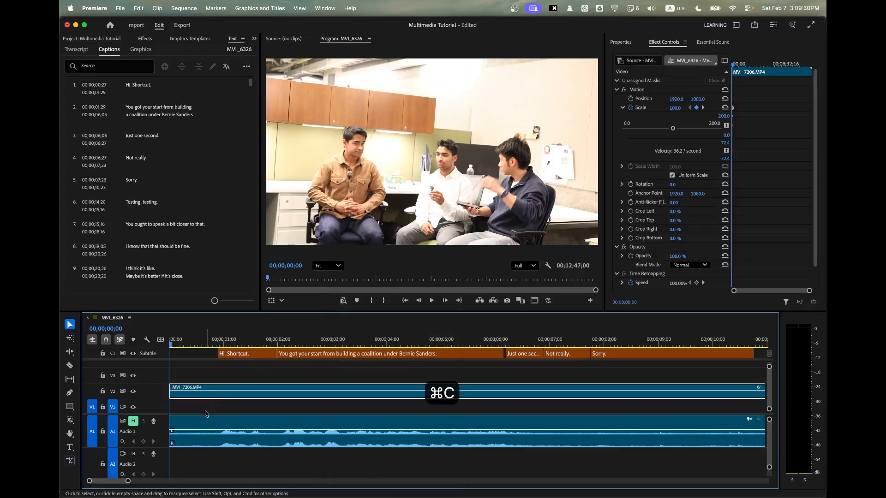
Paste a copy of the video clip onto track V1 at the sequence start, beneath the clip on V2.
{"action": "left_click", "coordinate": [205, 414]}
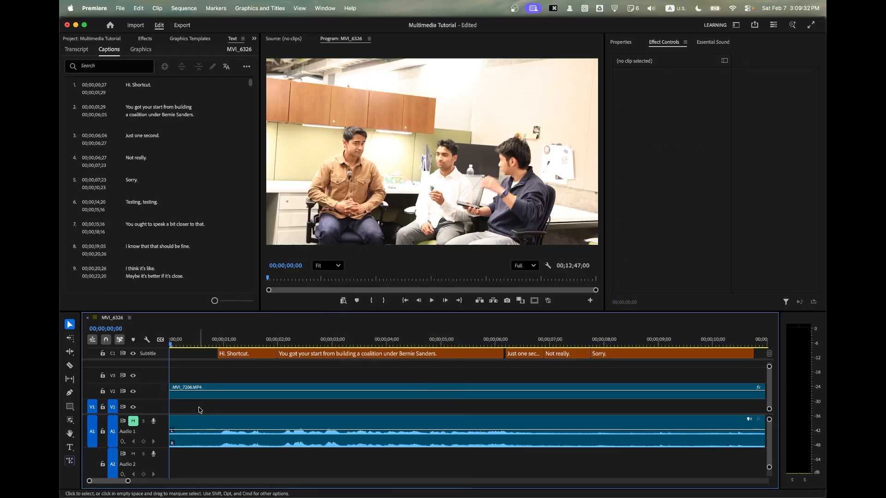
{"action": "key", "text": "super+v"}
{"action": "key", "text": "super+z"}
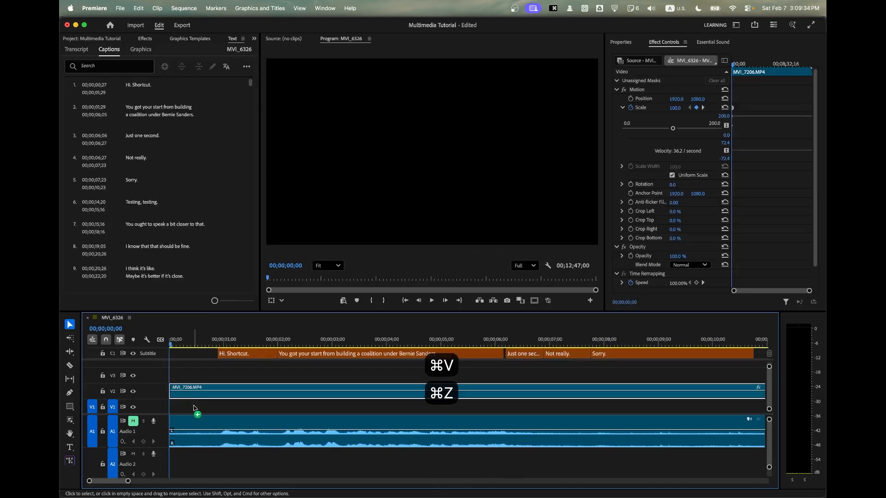
{"action": "key", "text": "super+v"}
Bring the timeline and playhead back to the start of the sequence at 00;00;00;00.
{"action": "scroll", "coordinate": [258, 385], "scroll_direction": "left", "scroll_amount": 15}
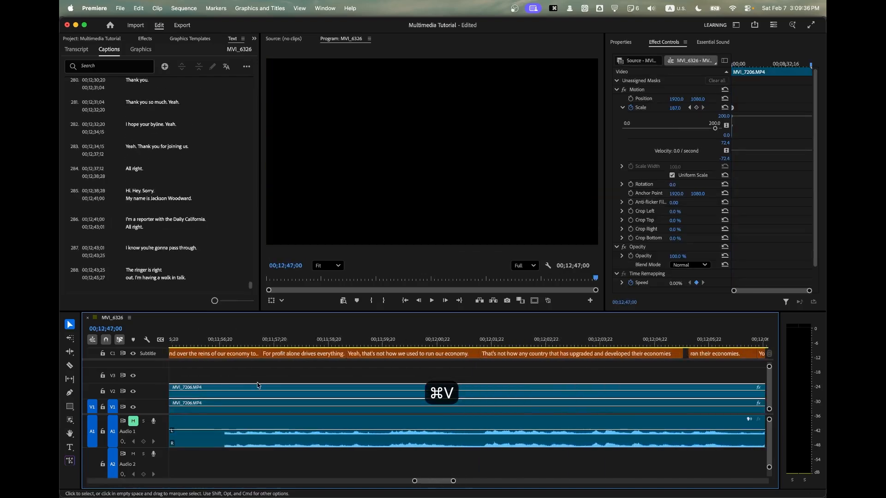
{"action": "scroll", "coordinate": [261, 384], "scroll_direction": "left", "scroll_amount": 20}
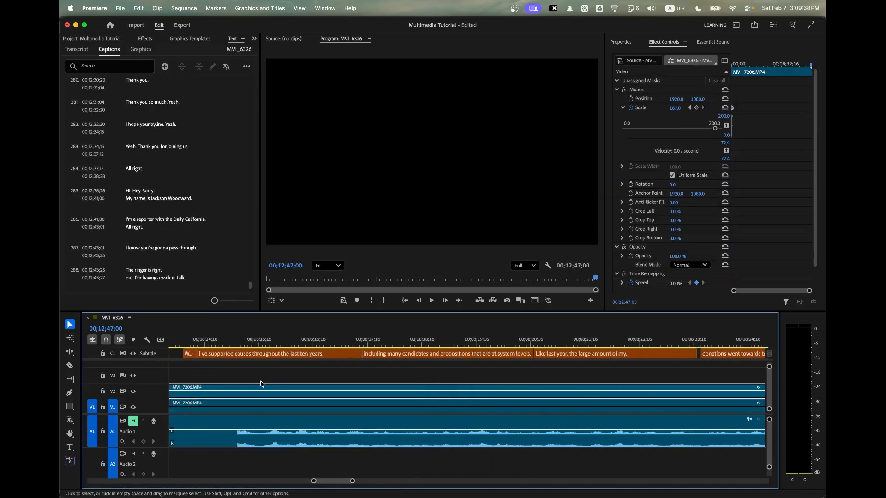
{"action": "scroll", "coordinate": [261, 384], "scroll_direction": "left", "scroll_amount": 20}
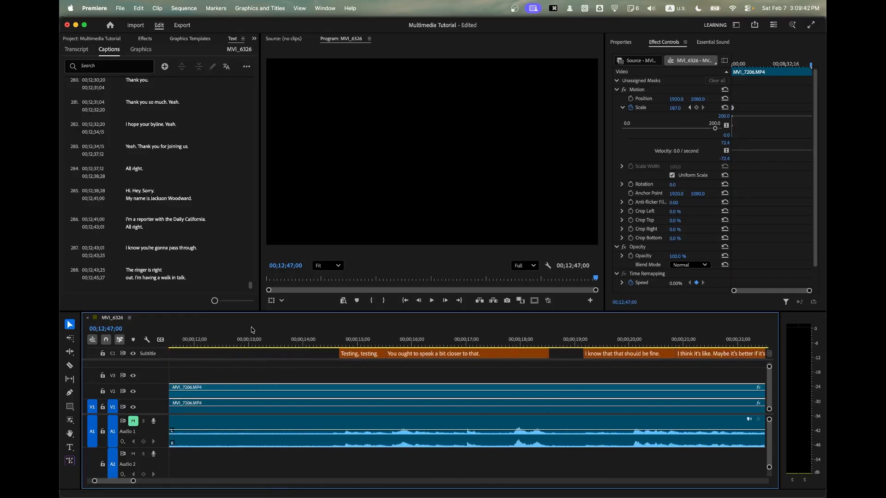
{"action": "left_click_drag", "start_coordinate": [207, 339], "coordinate": [161, 339]}
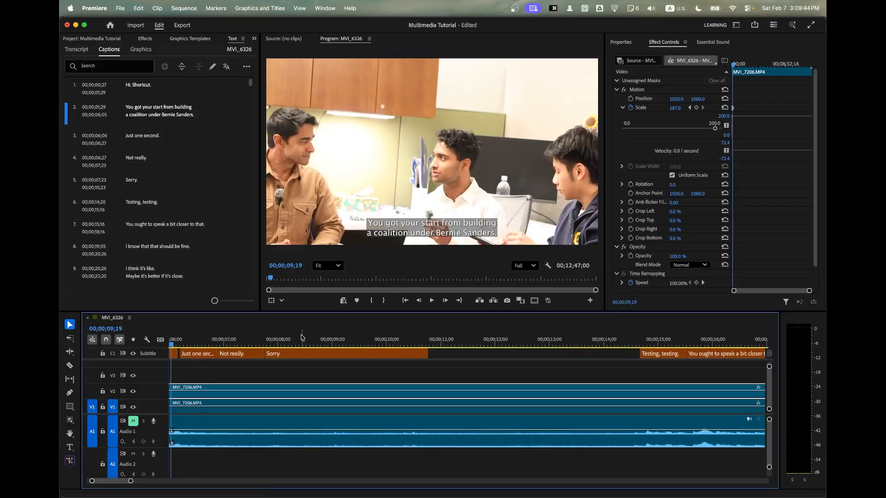
{"action": "scroll", "coordinate": [301, 338], "scroll_direction": "left", "scroll_amount": 7}
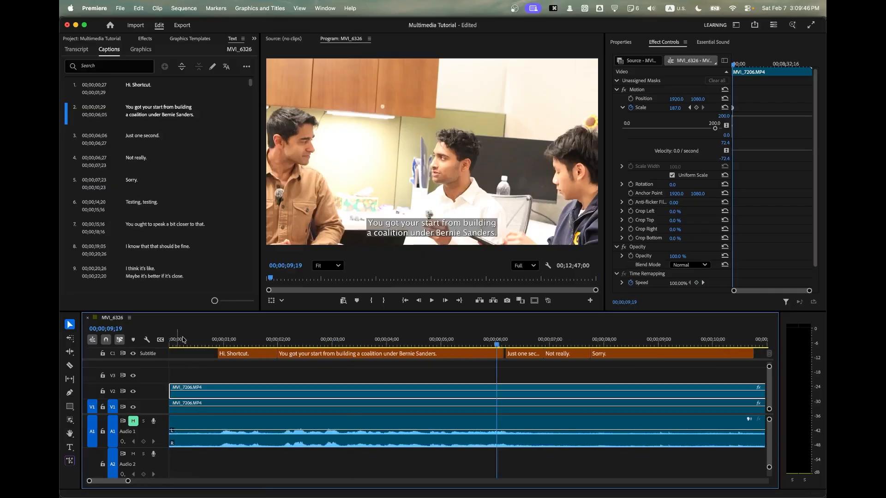
{"action": "key", "text": "Home"}
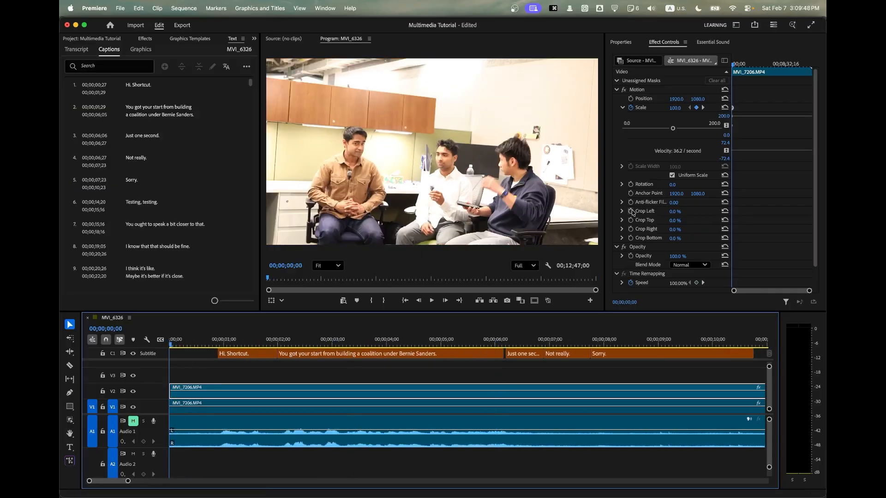
Remove the Scale keyframes from the clip on track V1 and set its Scale to 500.
{"action": "left_click", "coordinate": [315, 410]}
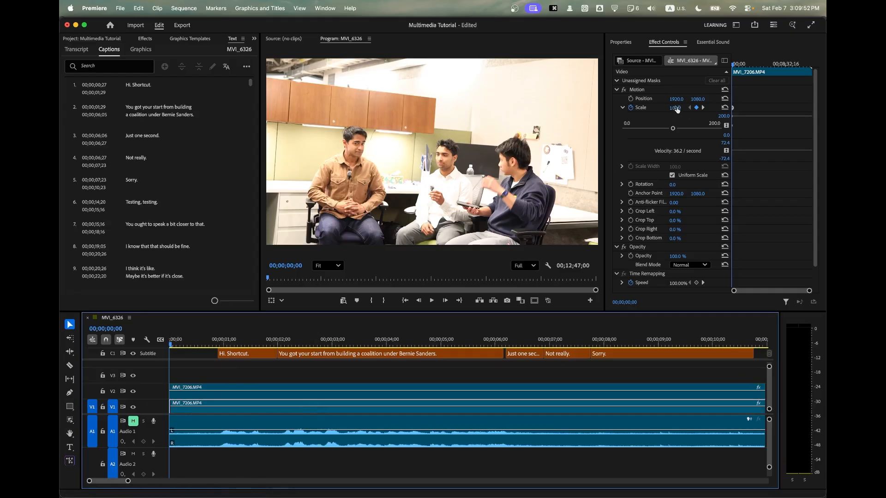
{"action": "left_click", "coordinate": [630, 108]}
{"action": "key", "text": "Return"}
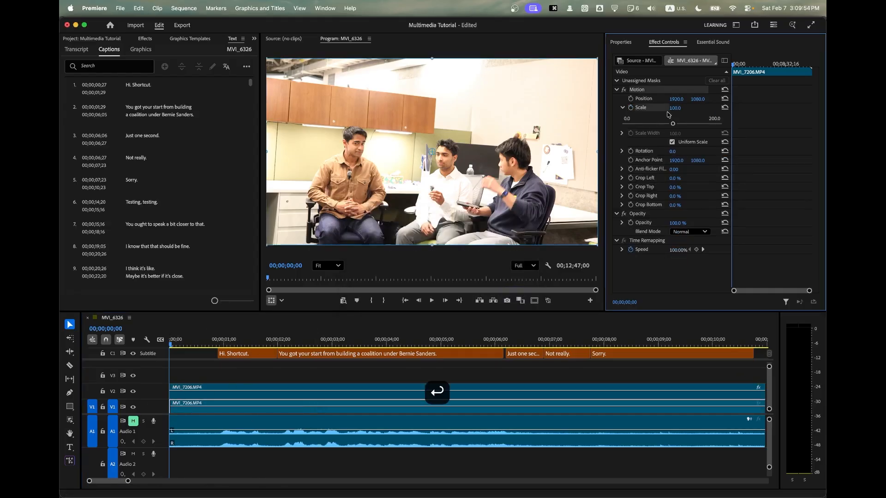
{"action": "left_click", "coordinate": [675, 108]}
{"action": "type", "text": "500"}
{"action": "key", "text": "Return"}
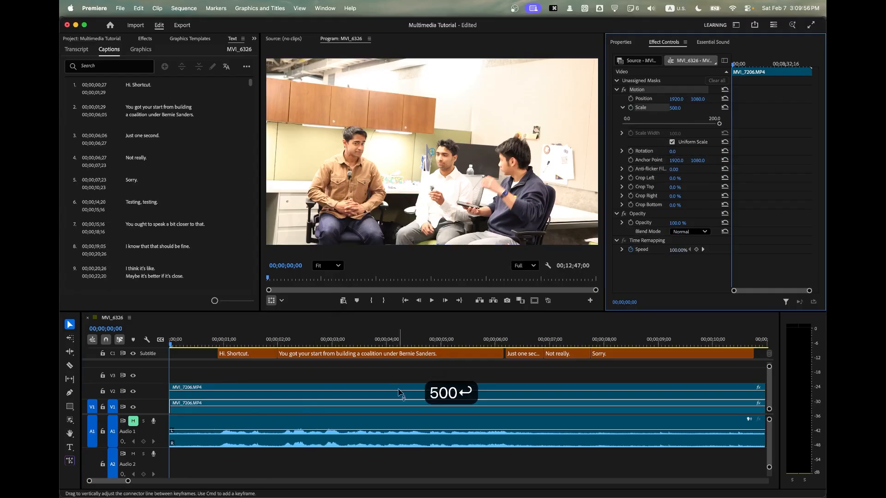
Toggle track V2's visibility off and on to compare its clip with the enlarged clip on V1.
{"action": "left_click", "coordinate": [188, 410]}
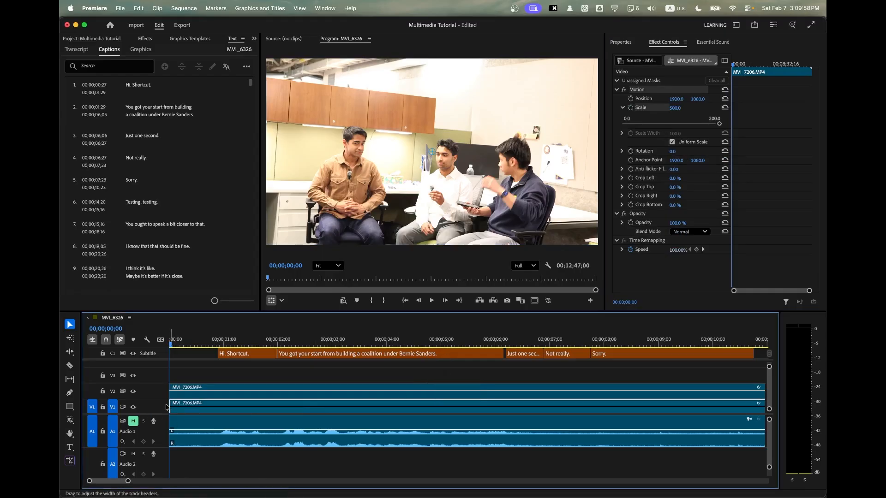
{"action": "left_click", "coordinate": [133, 391]}
{"action": "left_click", "coordinate": [133, 391]}
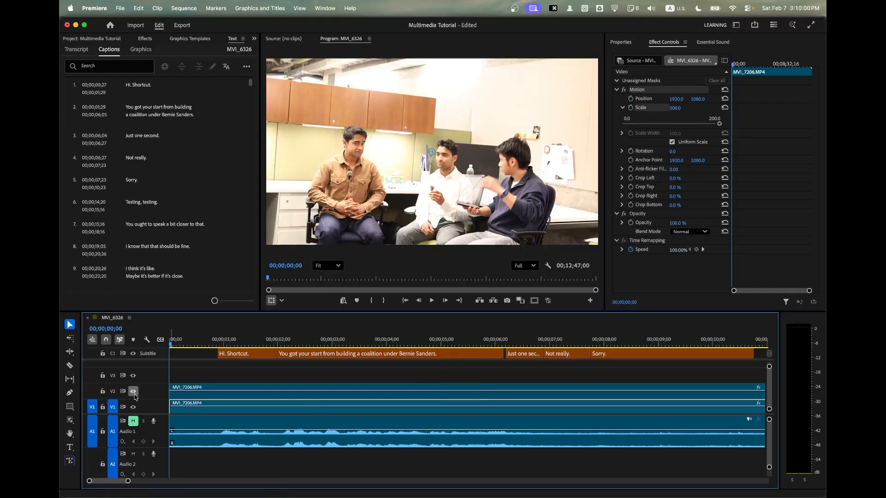
{"action": "left_click", "coordinate": [133, 391]}
{"action": "left_click", "coordinate": [133, 391]}
Try the Crop Right setting on the V2 clip and leave no clip selected.
{"action": "left_click", "coordinate": [232, 393]}
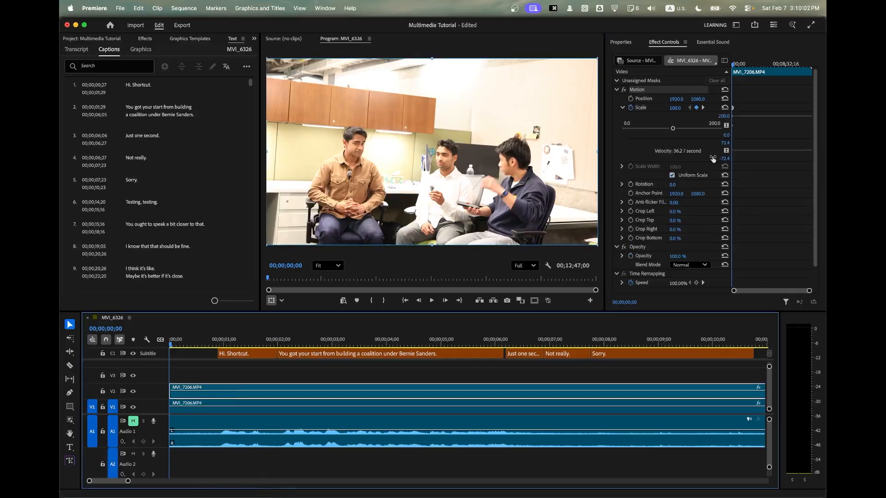
{"action": "scroll", "coordinate": [703, 229], "scroll_direction": "down", "scroll_amount": 2}
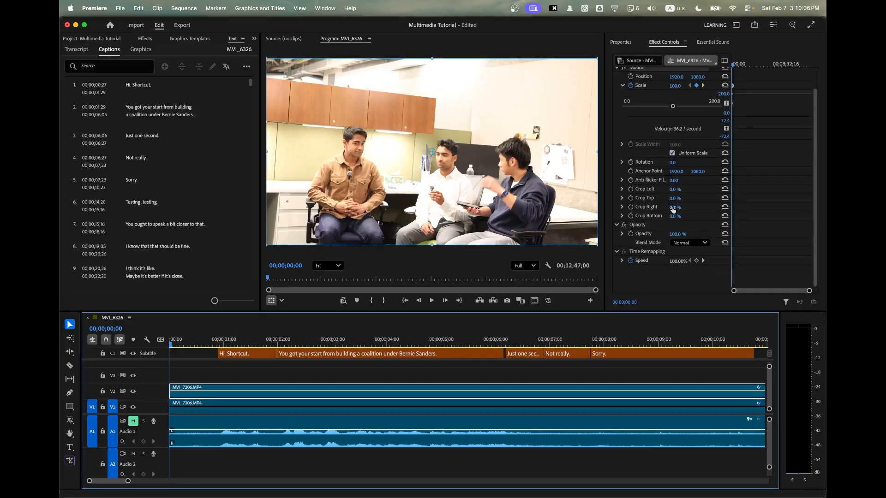
{"action": "left_click", "coordinate": [651, 192]}
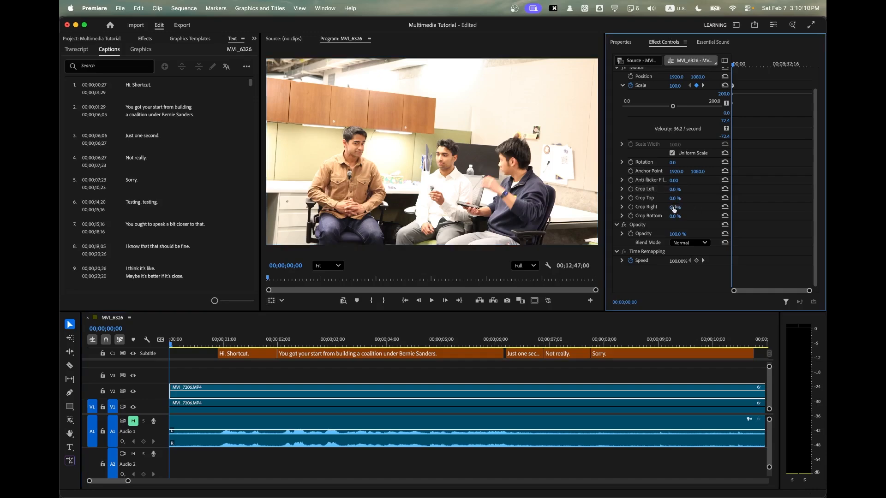
{"action": "mouse_move", "coordinate": [675, 207]}
{"action": "left_mouse_down"}
{"action": "mouse_move", "coordinate": [703, 207]}
{"action": "mouse_move", "coordinate": [681, 208]}
{"action": "mouse_move", "coordinate": [679, 219]}
{"action": "mouse_move", "coordinate": [692, 220]}
{"action": "mouse_move", "coordinate": [682, 217]}
{"action": "mouse_move", "coordinate": [683, 189]}
{"action": "mouse_move", "coordinate": [682, 199]}
{"action": "left_mouse_up"}
{"action": "scroll", "coordinate": [644, 193], "scroll_direction": "up", "scroll_amount": 2}
{"action": "scroll", "coordinate": [626, 237], "scroll_direction": "down", "scroll_amount": 2}
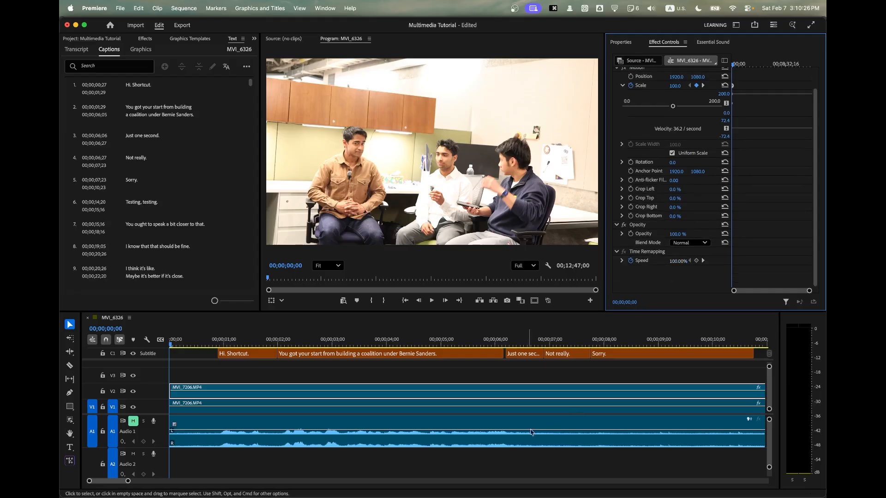
{"action": "left_click", "coordinate": [392, 376]}
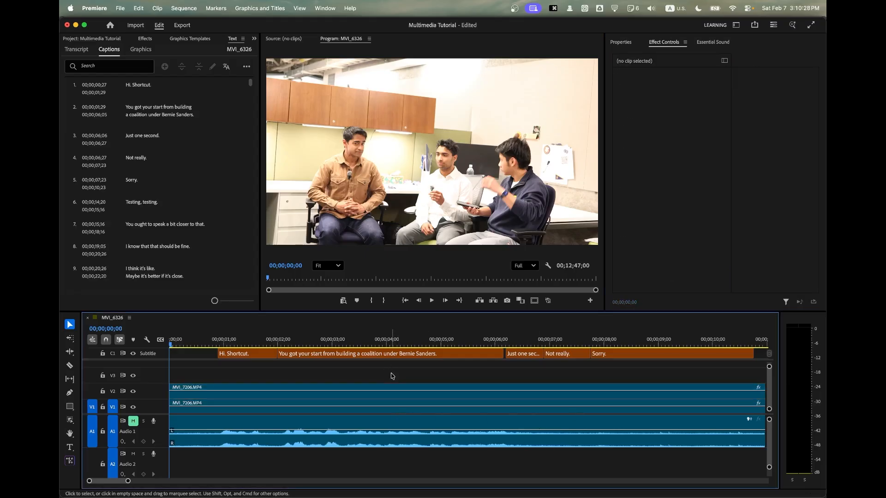